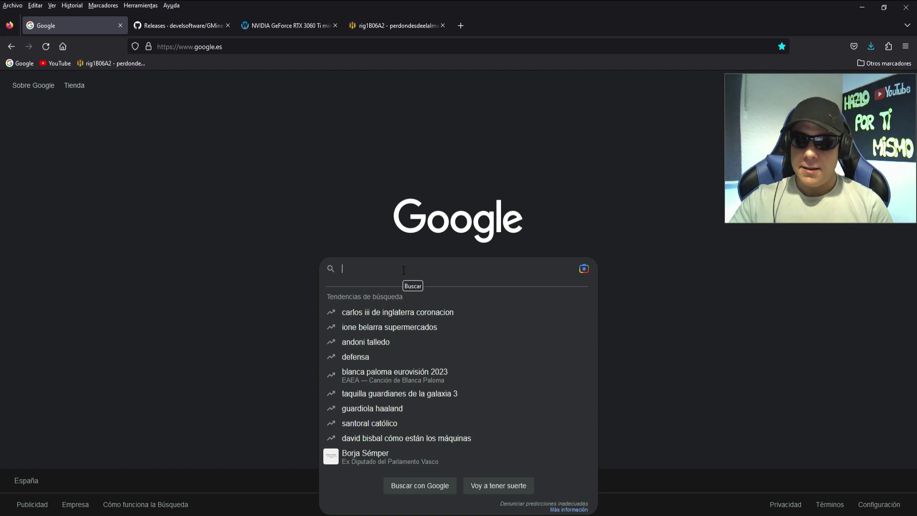
Enter "3060ti whatt" as a web search and bring up WhatToMine's NVIDIA GeForce RTX 3060 Ti page
text(3060ti )
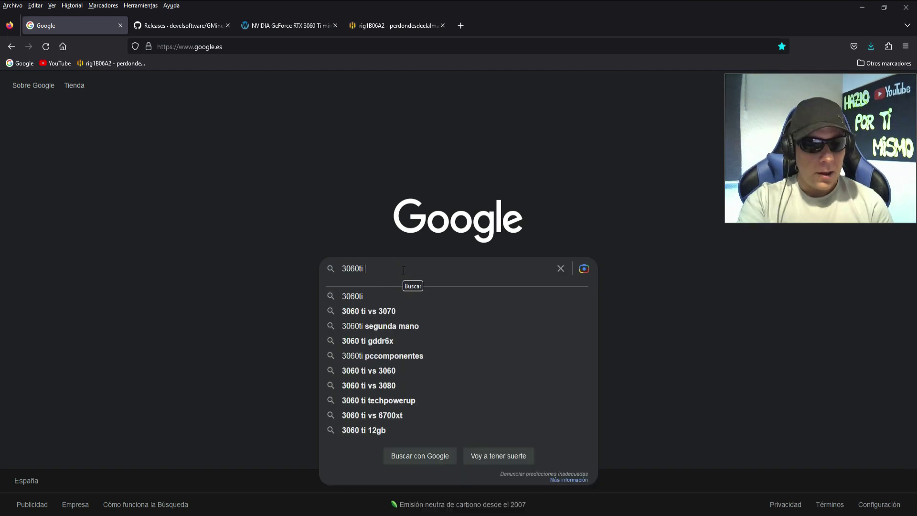
text(whatt)
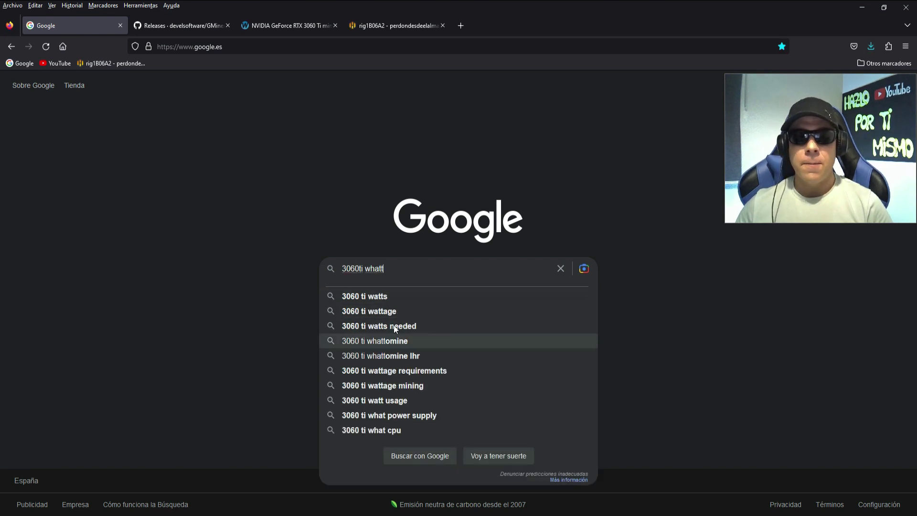
key(ctrl+3)
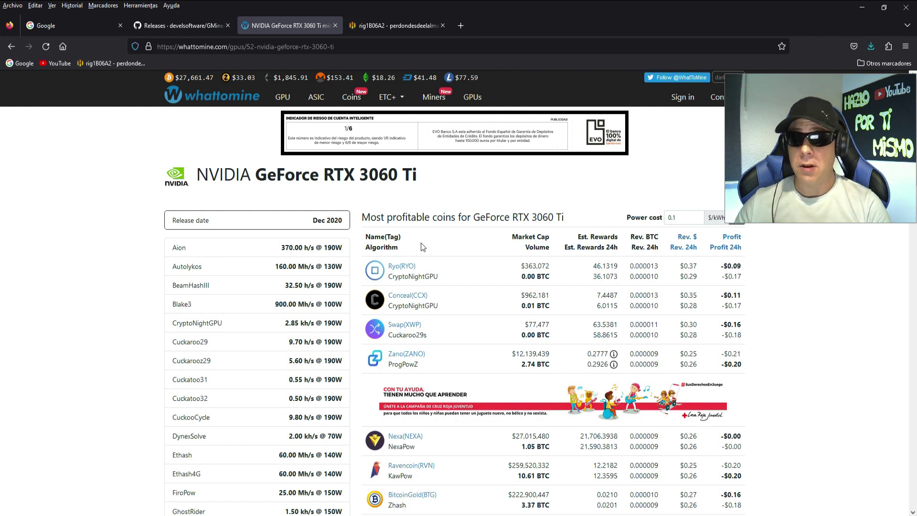
Examine the most profitable coins for the RTX 3060 Ti, comparing the daily revenue of Conflux and Ergo
scroll(128, 270, down, 2)
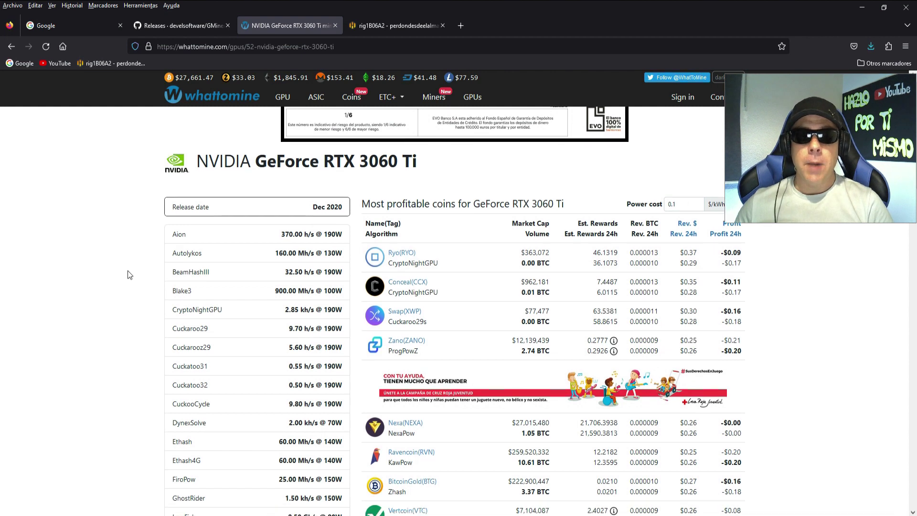
scroll(128, 271, down, 2)
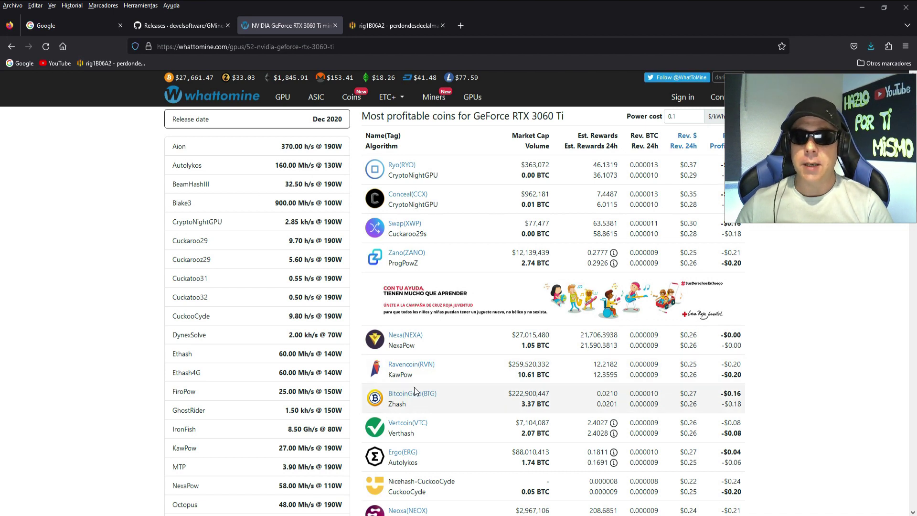
scroll(415, 396, down, 4)
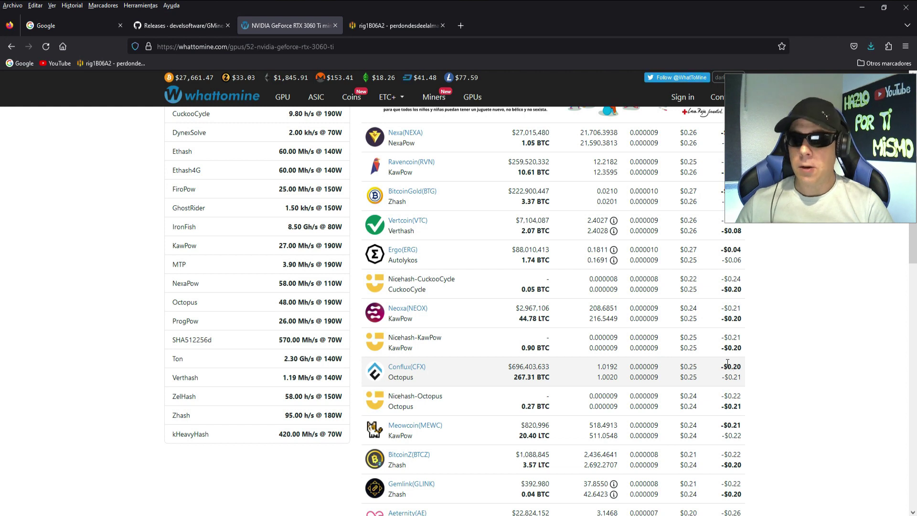
double_click(693, 366)
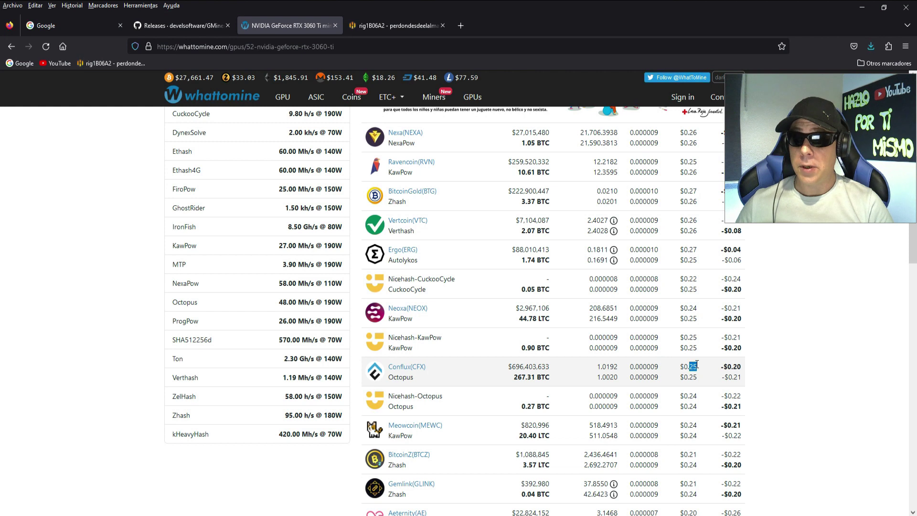
drag(684, 250, 695, 249)
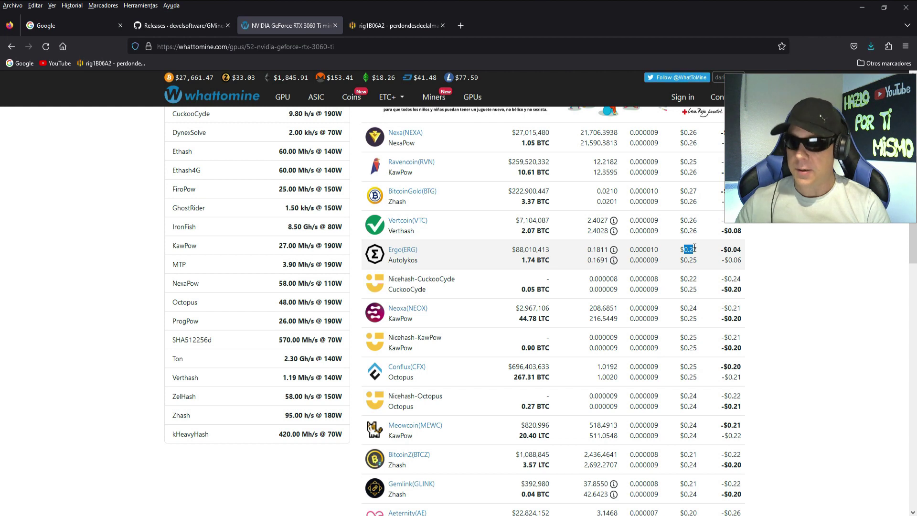
Review the lower-ranked coins, including IronFish, Alephium, Radiant and Kaspa, and close the WhatToMine page
scroll(462, 330, down, 6)
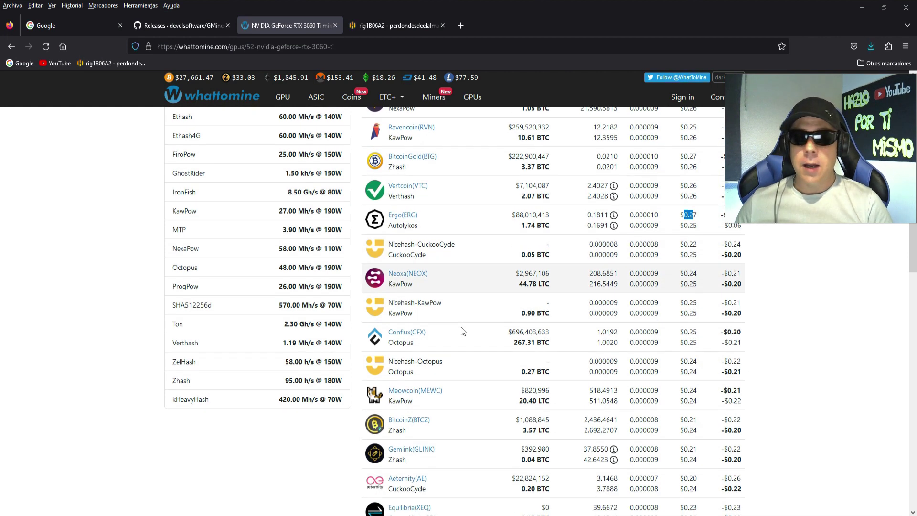
scroll(462, 331, down, 3)
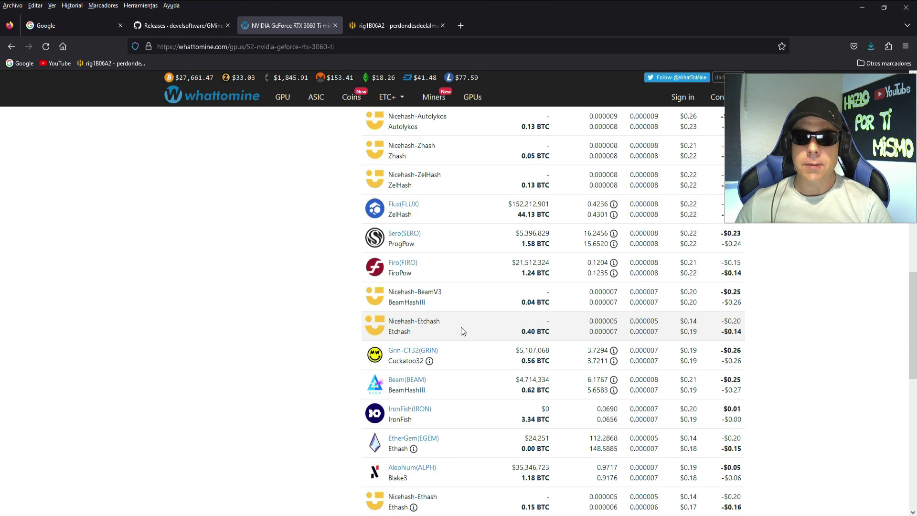
scroll(462, 331, down, 4)
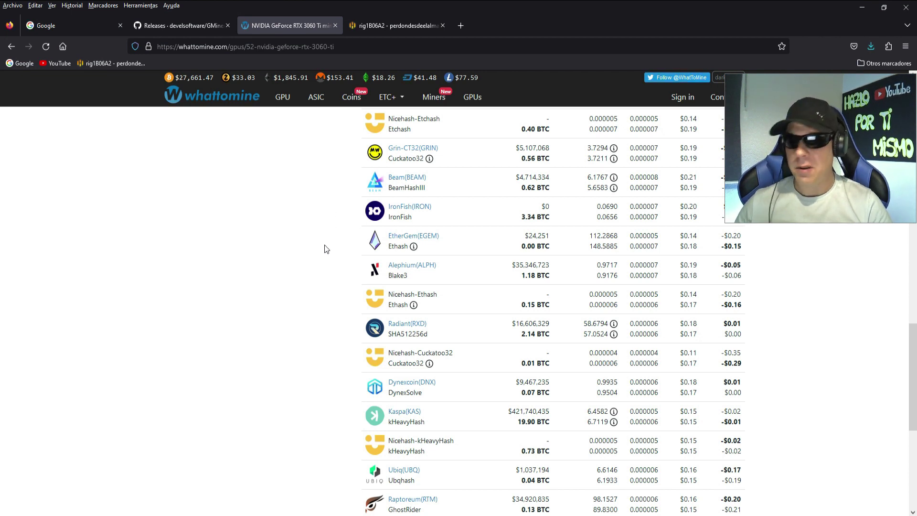
scroll(329, 243, up, 1)
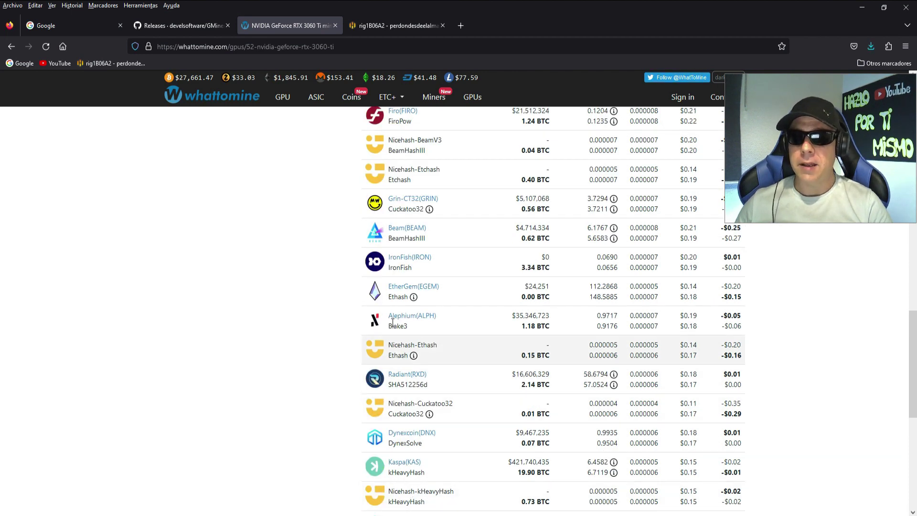
scroll(399, 265, up, 1)
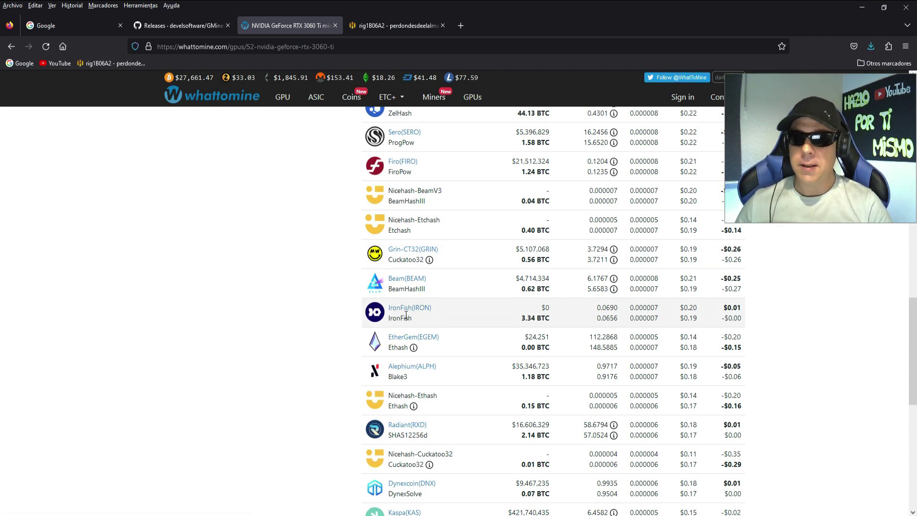
scroll(406, 315, up, 6)
scroll(405, 314, up, 4)
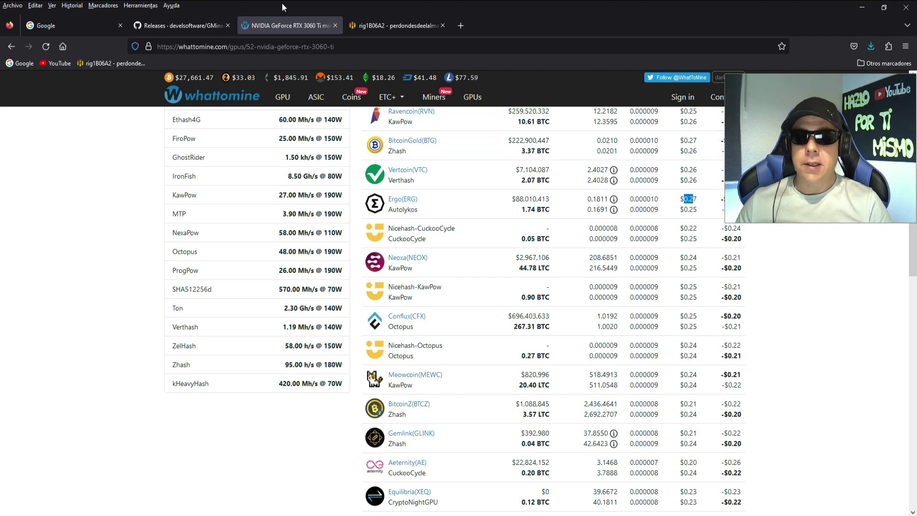
key(ctrl+w)
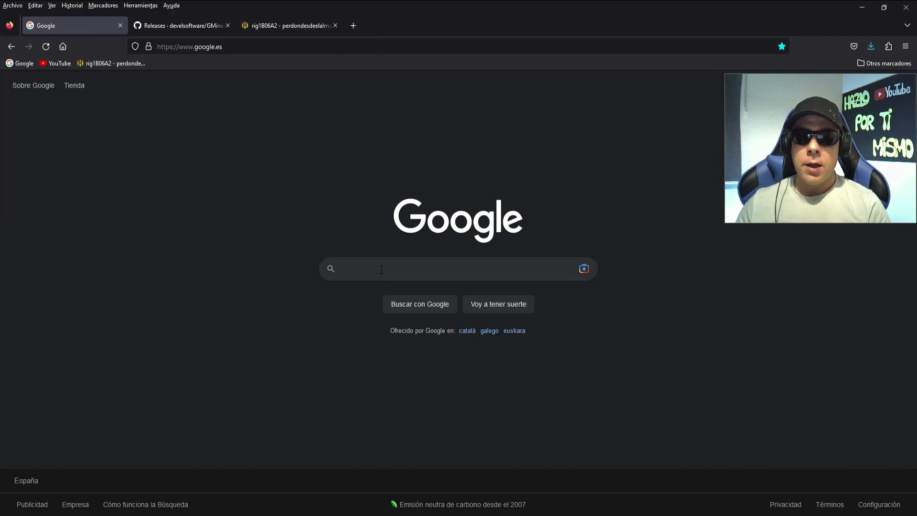
Enter "gminer" as a web search and bring up the version 3.39 assets on GMiner's GitHub releases page
click(344, 269)
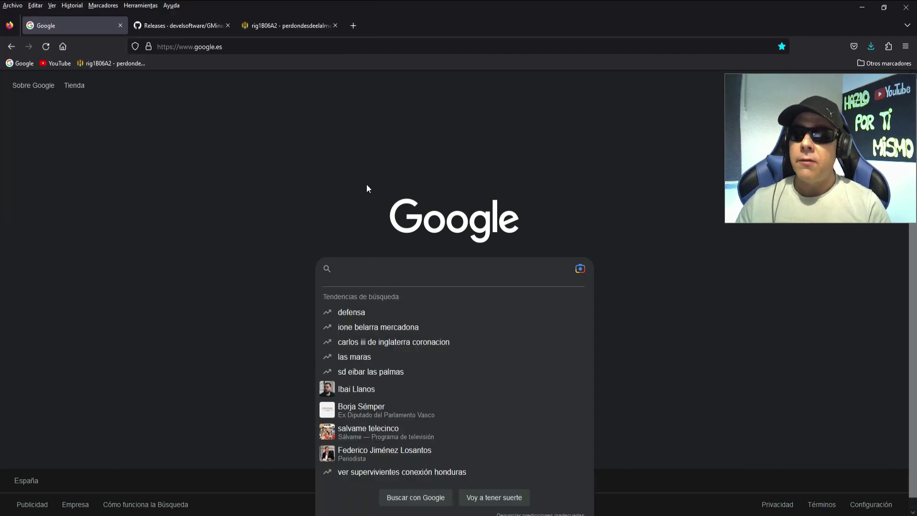
text(gminer)
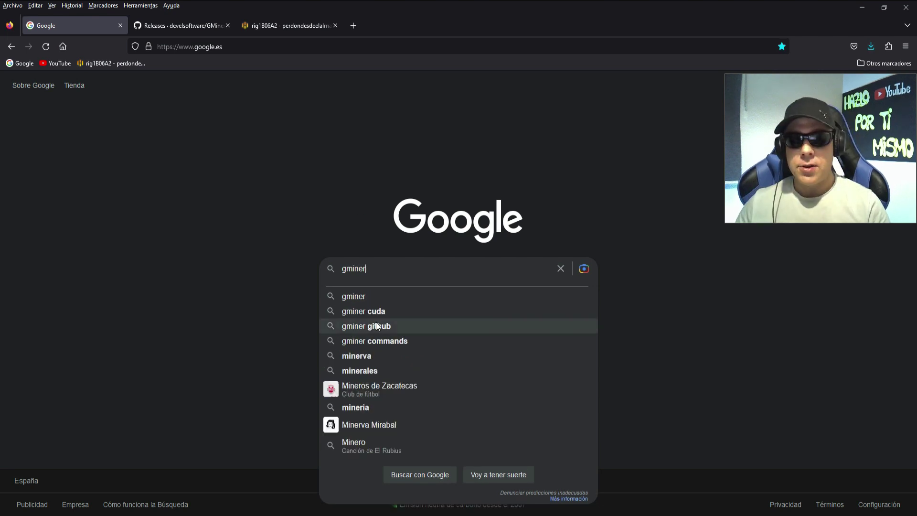
key(ctrl+Tab)
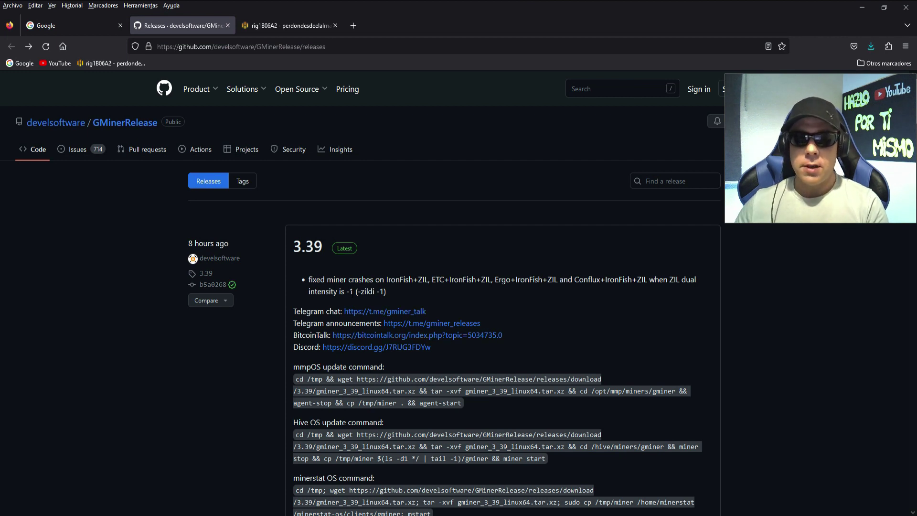
scroll(351, 293, down, 5)
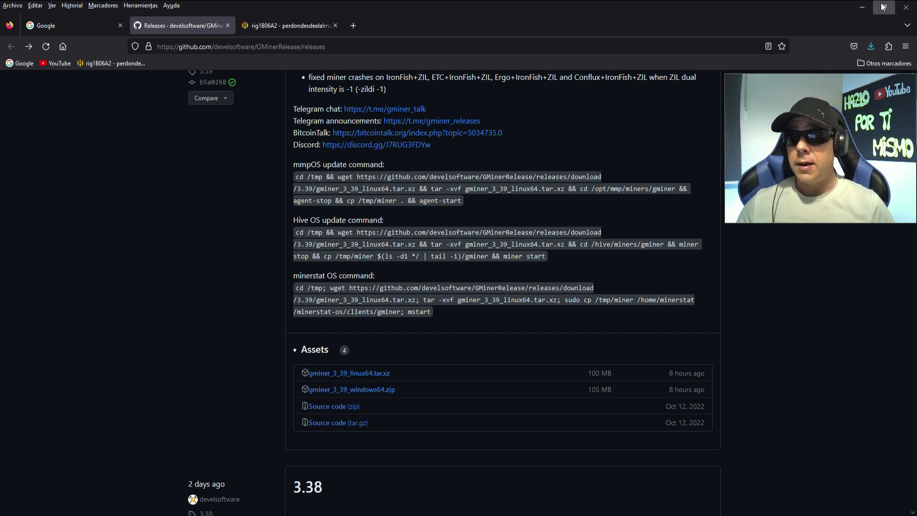
Switch to the pruebas folder on the desktop and extract the gminer_3_39_windows64 archive into it
click(865, 6)
click(25, 453)
click(25, 452)
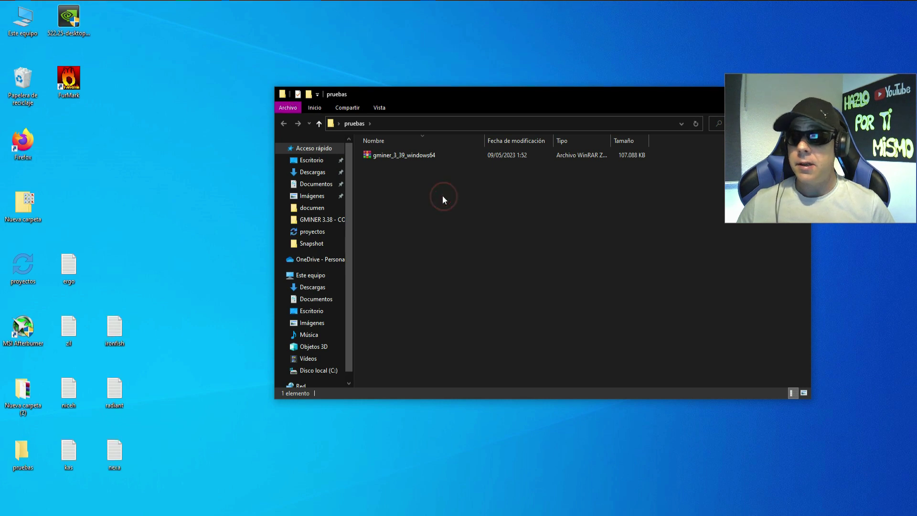
click(419, 156)
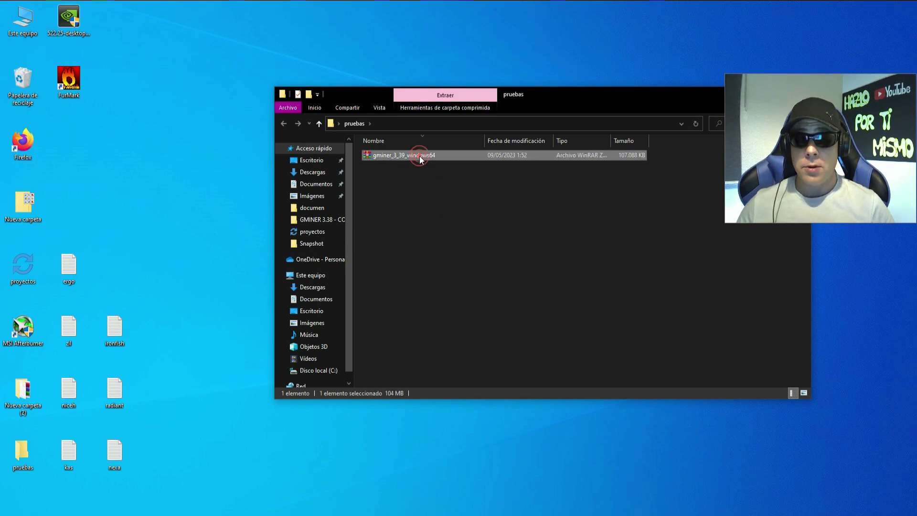
right_click(419, 155)
click(458, 196)
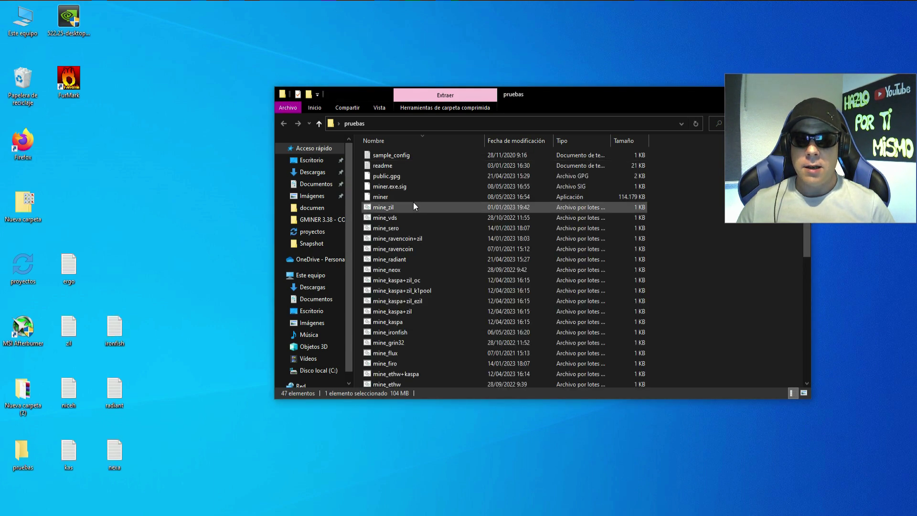
Open the mine_ergo+ironfish+zil batch file from the pruebas folder for editing in Notepad
scroll(428, 247, down, 5)
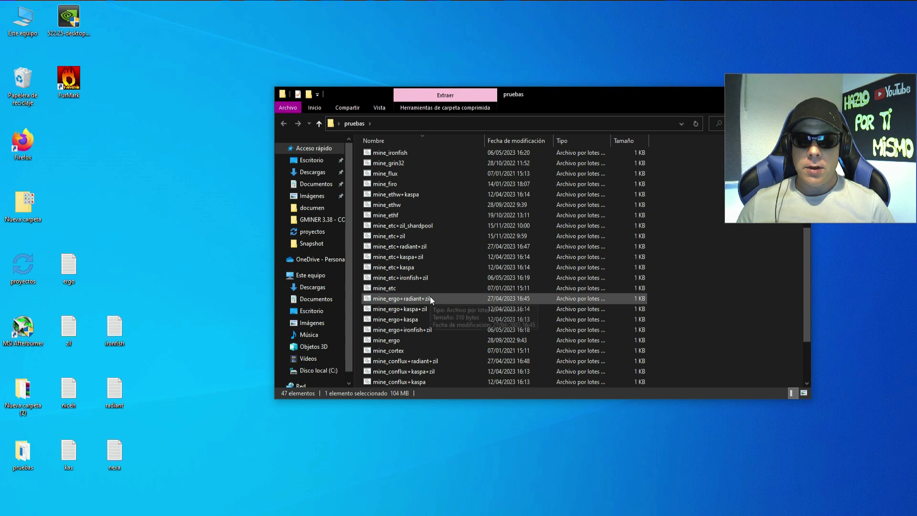
click(427, 330)
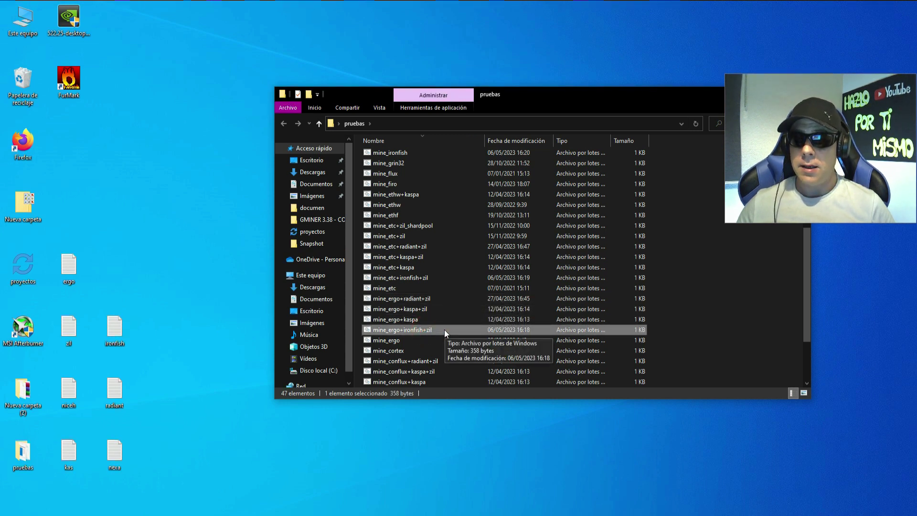
right_click(414, 329)
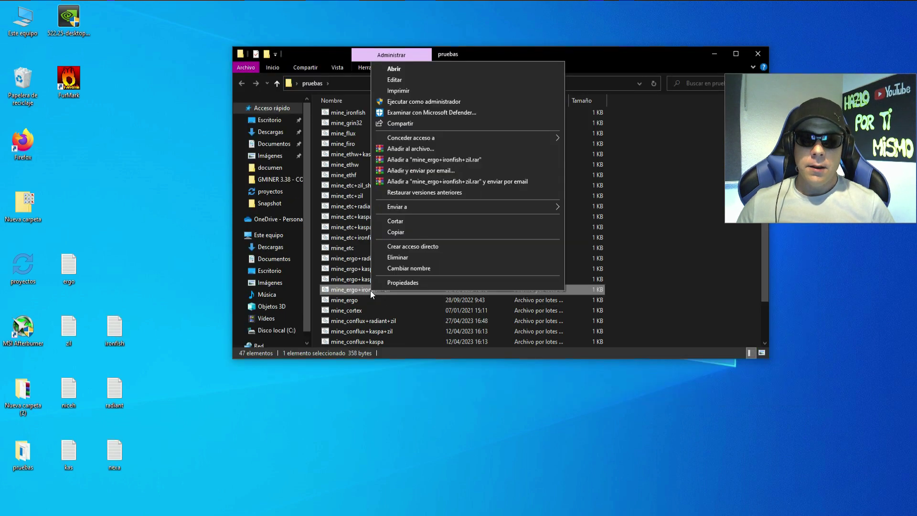
click(403, 79)
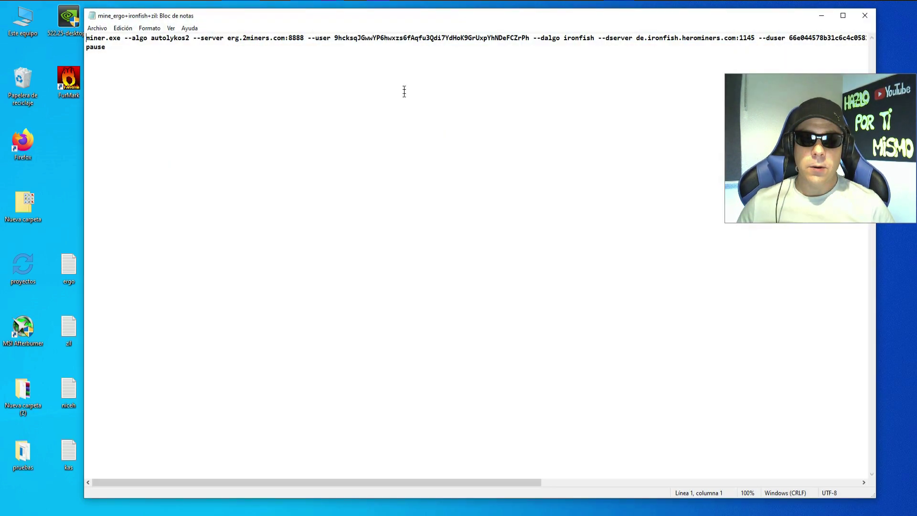
drag(498, 20, 481, 35)
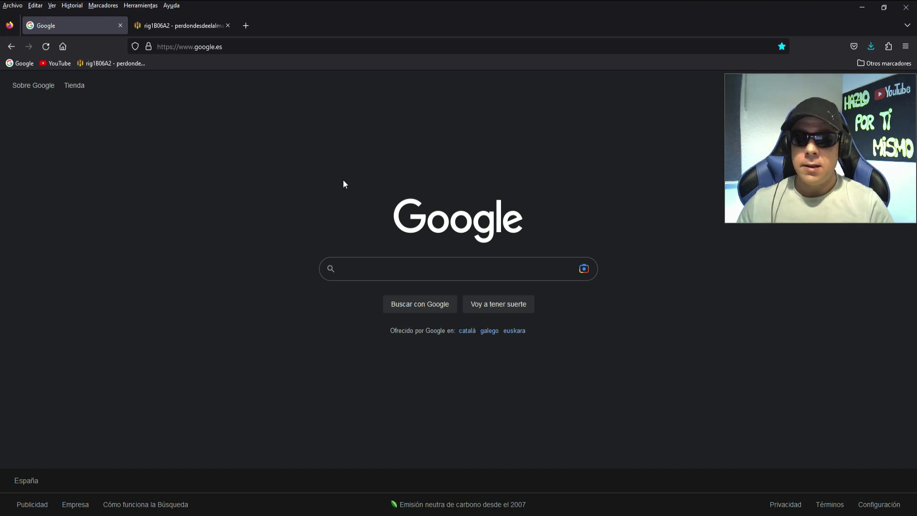
Load the KuCoin sign-up page from the copied referral link and inspect its e-mail, password and referral code fields
right_click(204, 46)
click(215, 127)
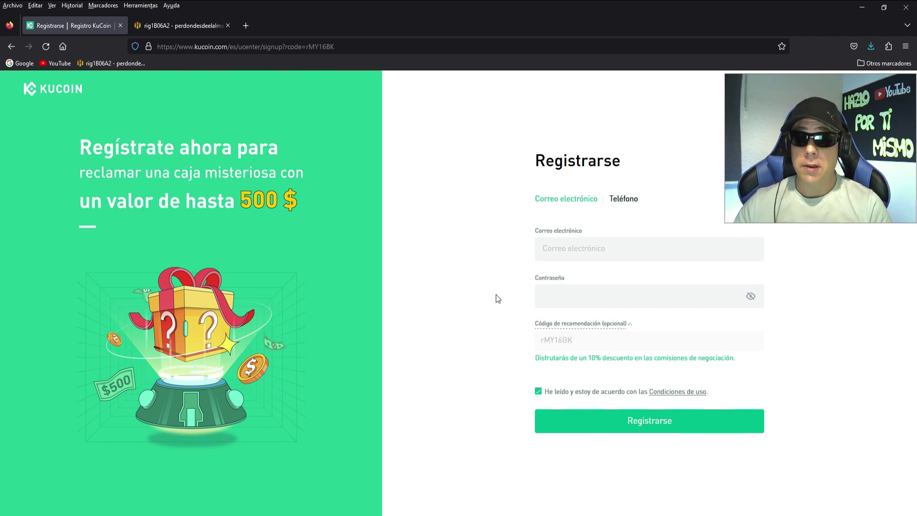
click(558, 242)
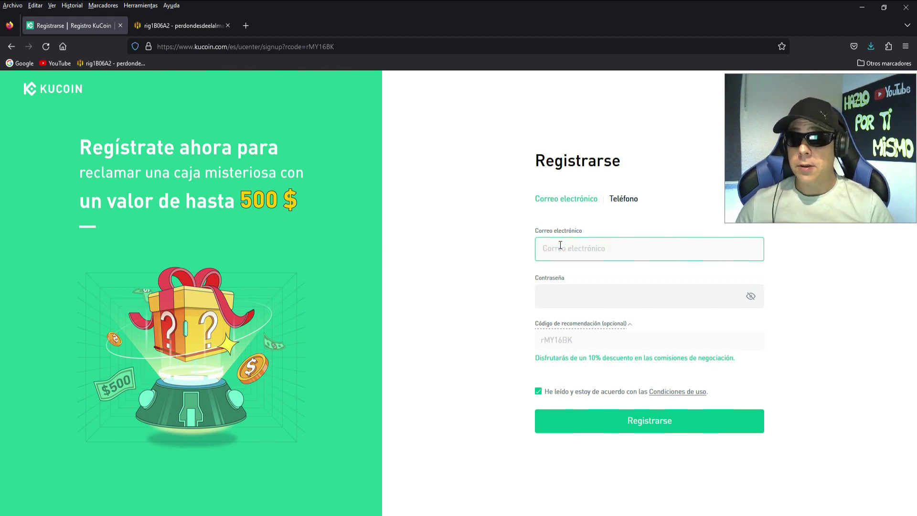
click(551, 298)
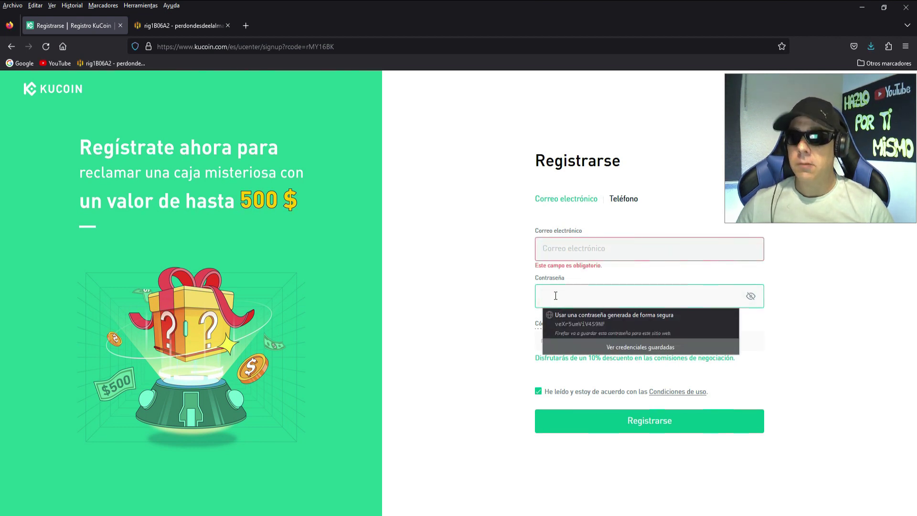
click(512, 363)
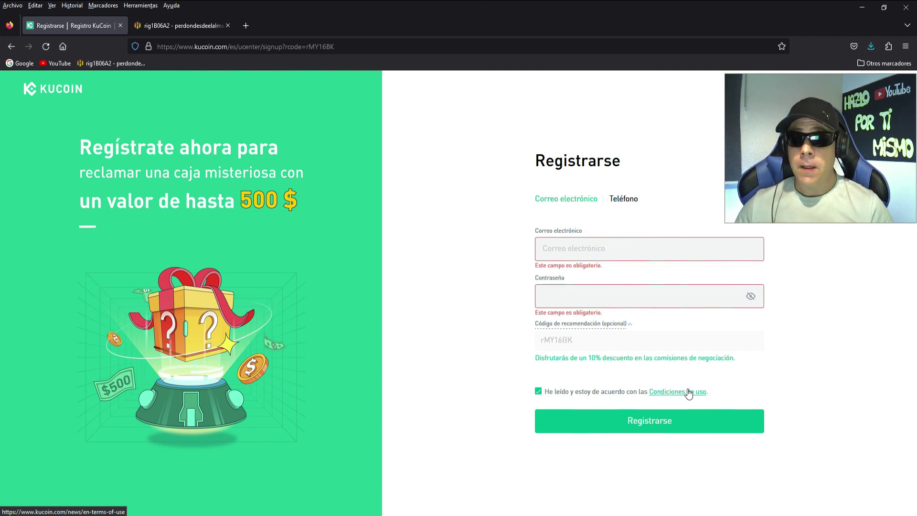
mouse_move(567, 328)
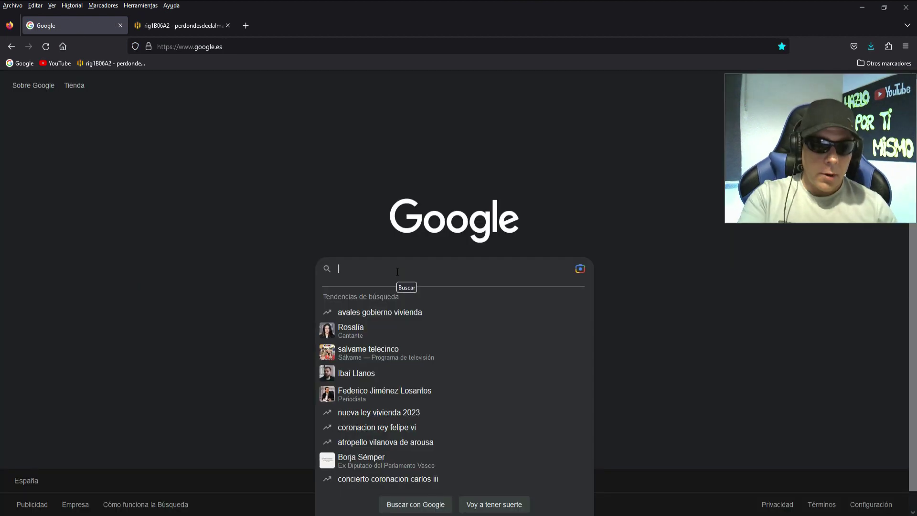
Search the web for miningpoolstats and open the Mining Pool Stats site
text(minigpo)
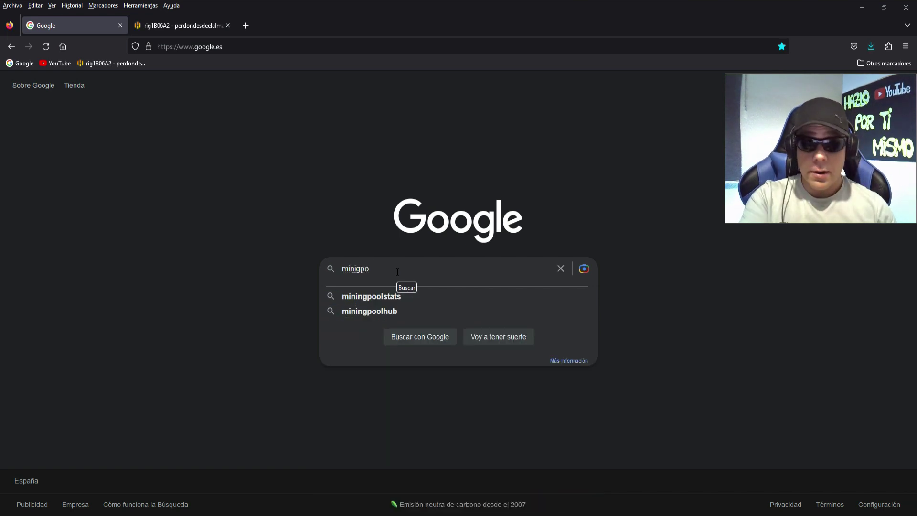
click(377, 296)
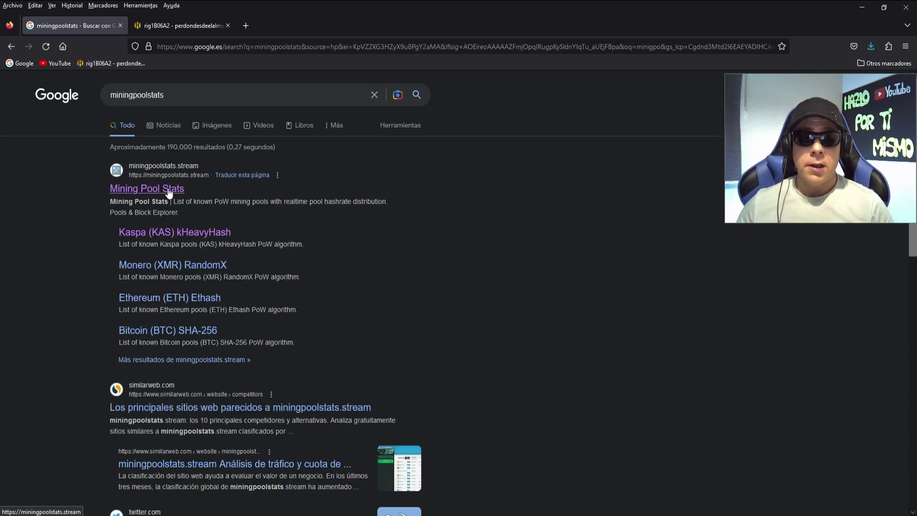
click(169, 191)
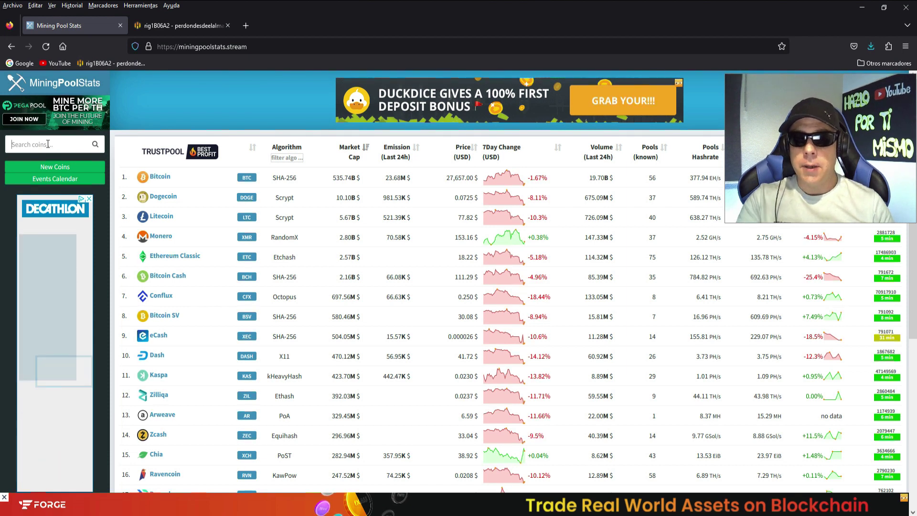
Search Mining Pool Stats for the ergo coin and open the 2miners.com pool from its pool list
text(ergo)
click(20, 175)
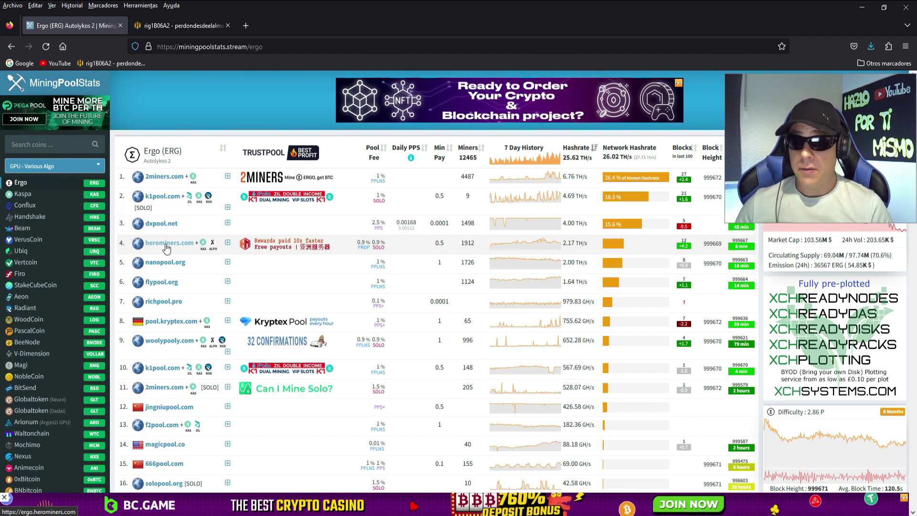
click(164, 177)
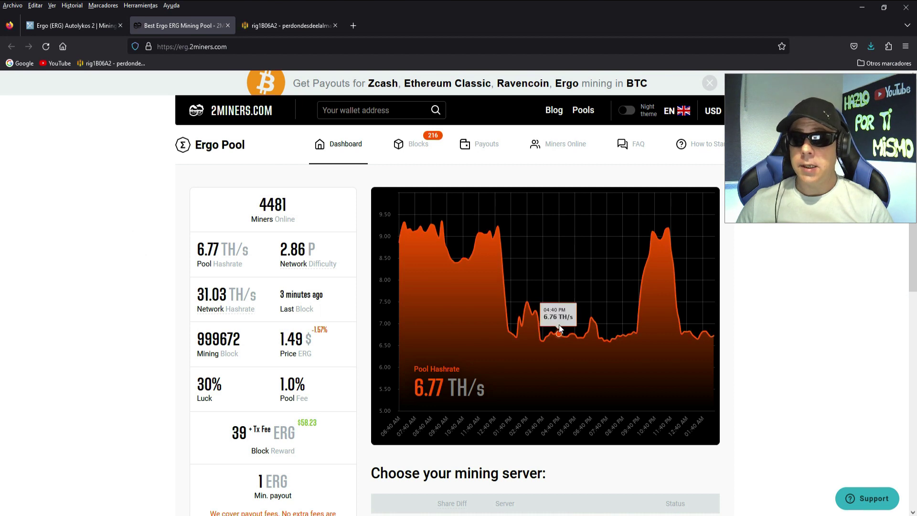
Return to Mining Pool Stats, find the Iron Fish coin and open the herominers.com pool from its list
click(72, 25)
click(48, 145)
text(iron)
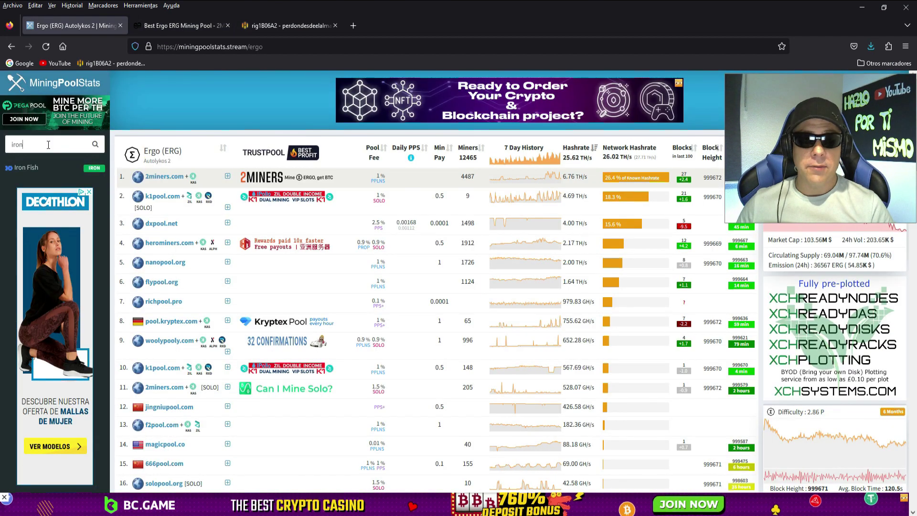
click(26, 168)
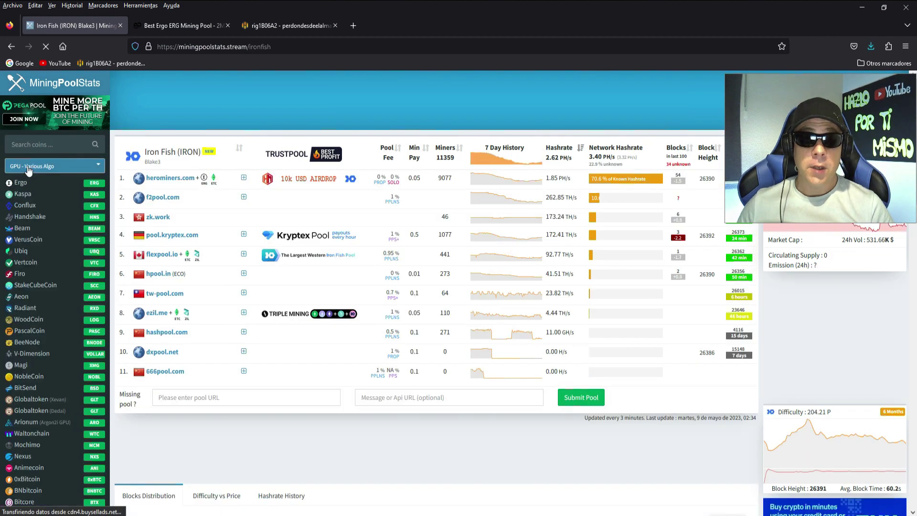
click(169, 184)
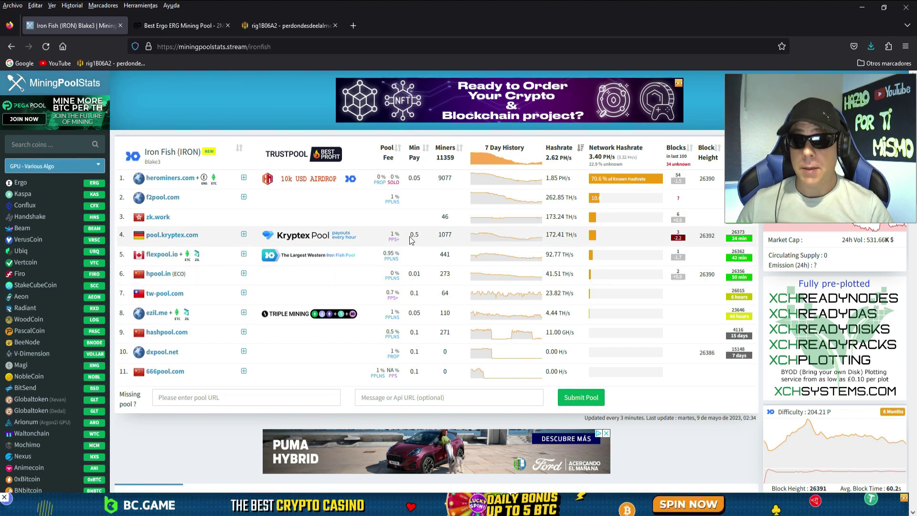
click(176, 179)
Go back to Mining Pool Stats, find the Zilliqa coin and open the shardpool.io pool from its list
key(ctrl+shift+Tab)
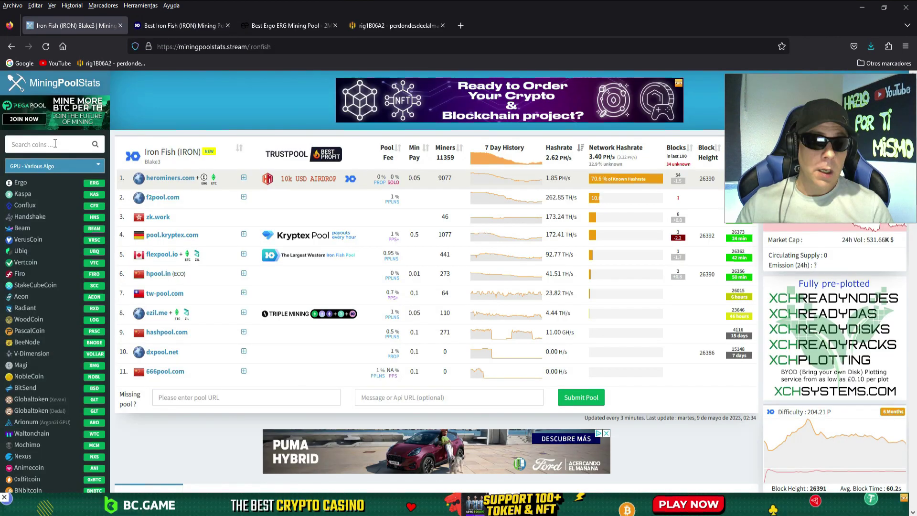
click(55, 144)
text(zil)
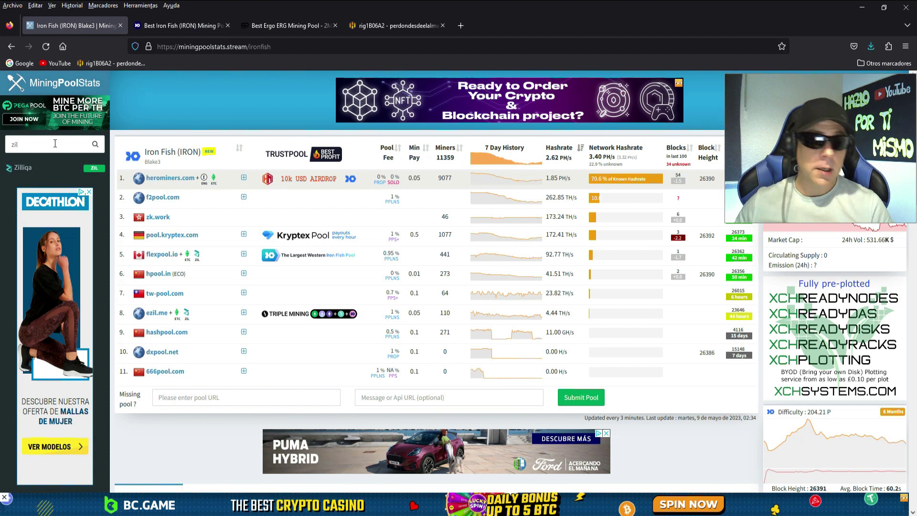
click(23, 169)
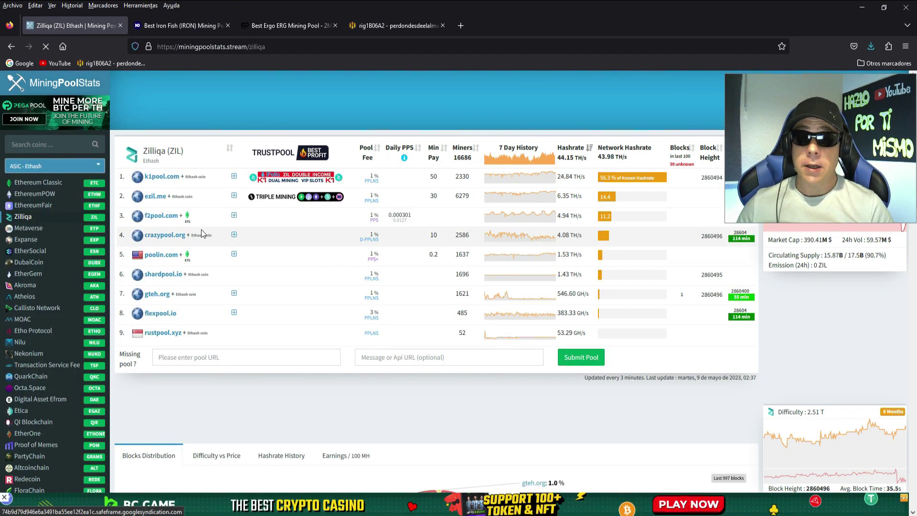
click(163, 274)
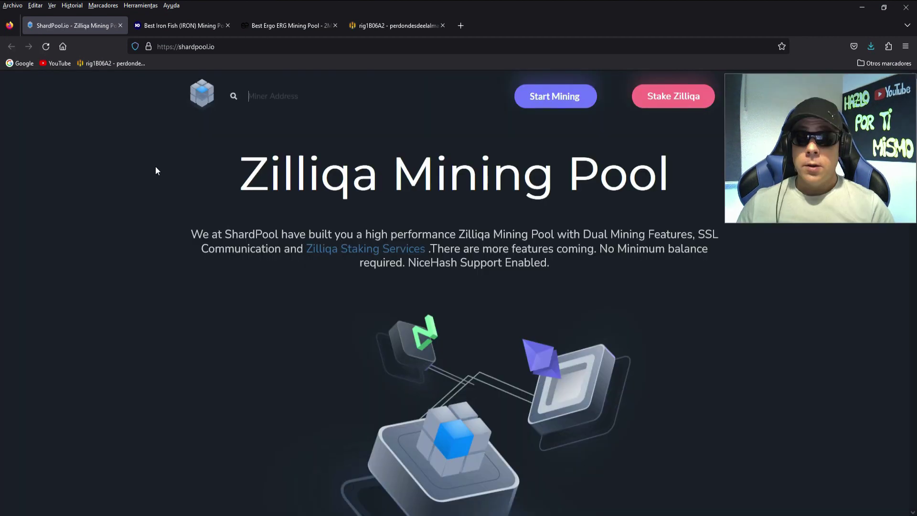
click(140, 251)
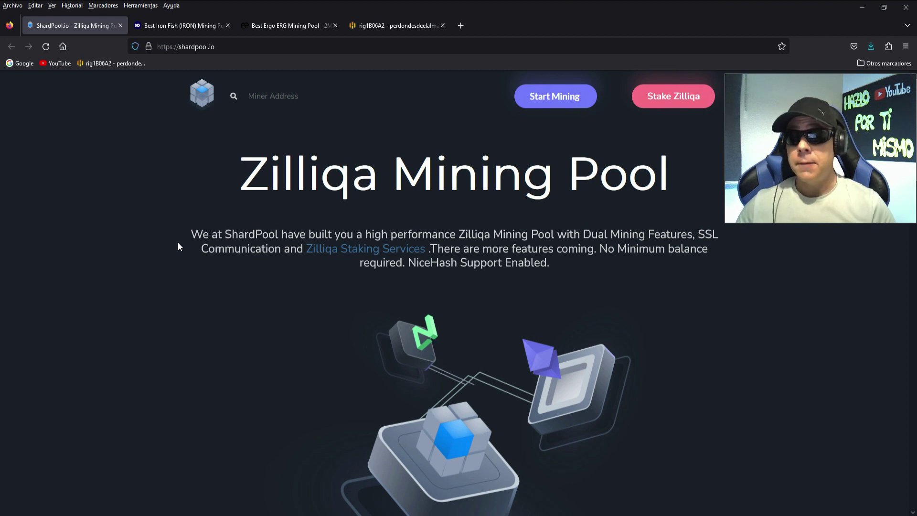
Copy the Europe mining server address erg.2miners.com:8888 from the 2Miners Ergo pool page
click(283, 24)
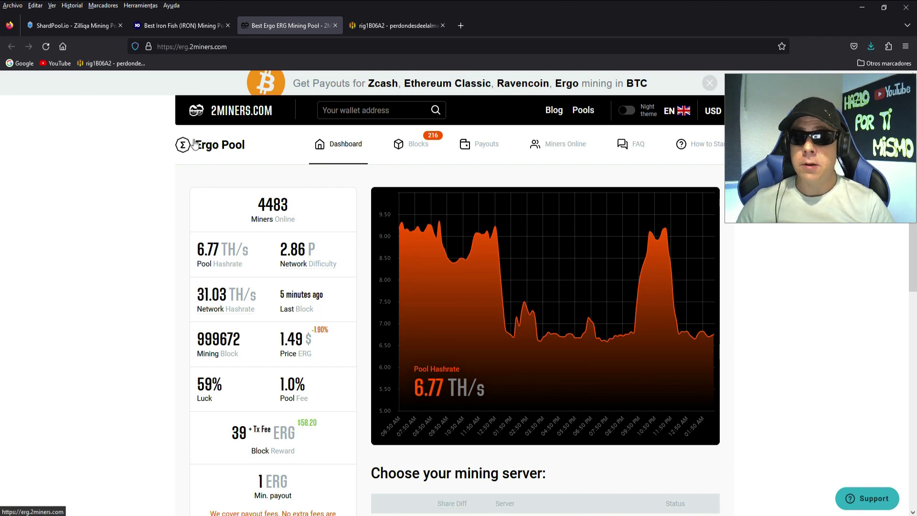
drag(183, 145, 252, 141)
scroll(695, 263, down, 5)
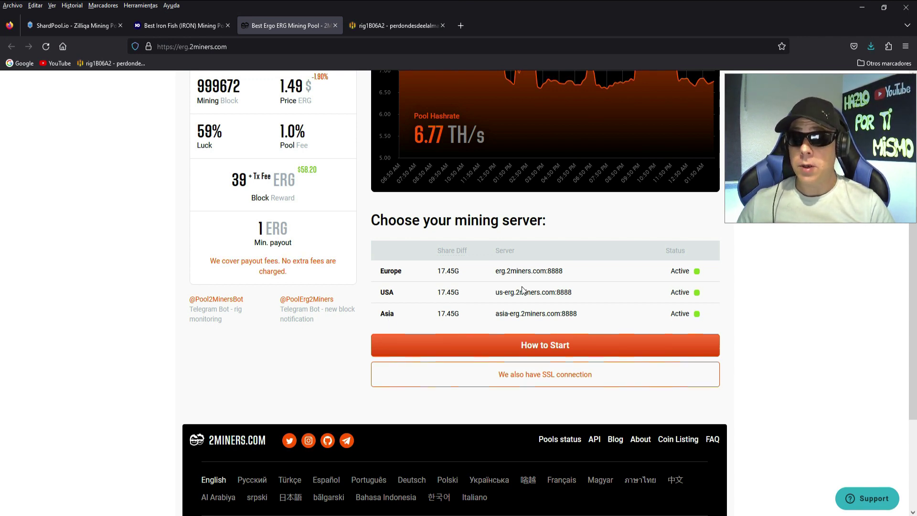
drag(495, 270, 572, 275)
right_click(554, 270)
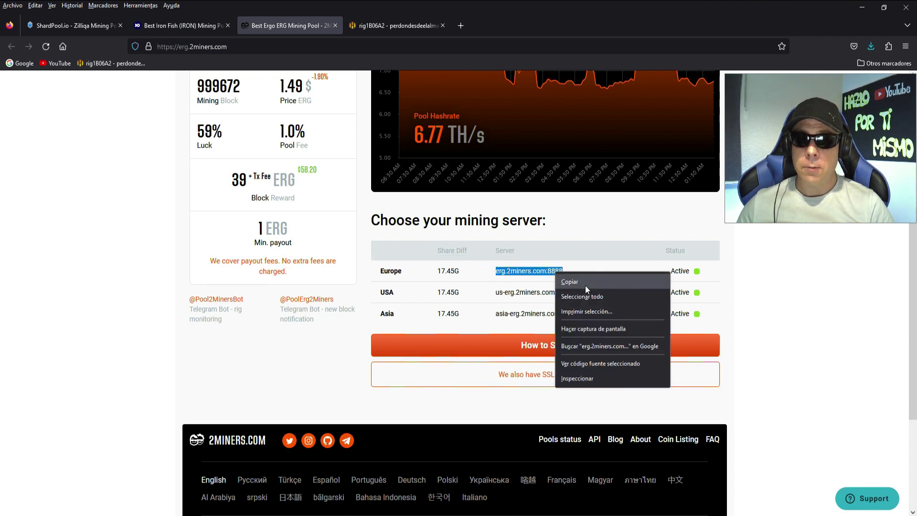
click(586, 285)
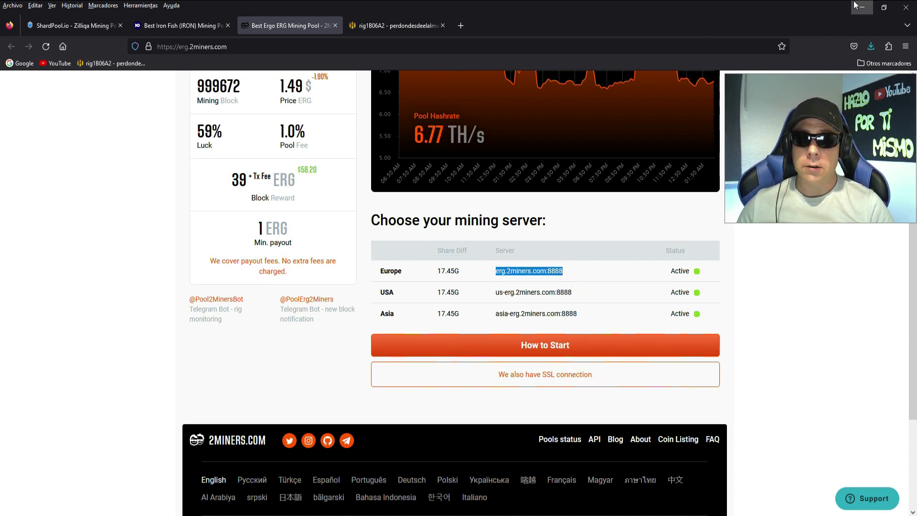
Switch to the mine_ergo+ironfish+zil batch file in Notepad and replace the --server address with the copied erg.2miners.com:8888
key(alt+Tab)
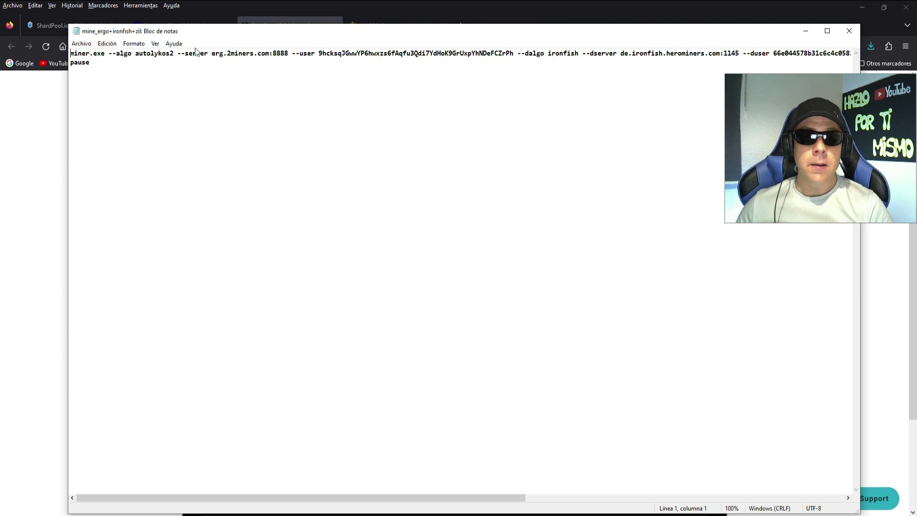
drag(212, 51, 288, 53)
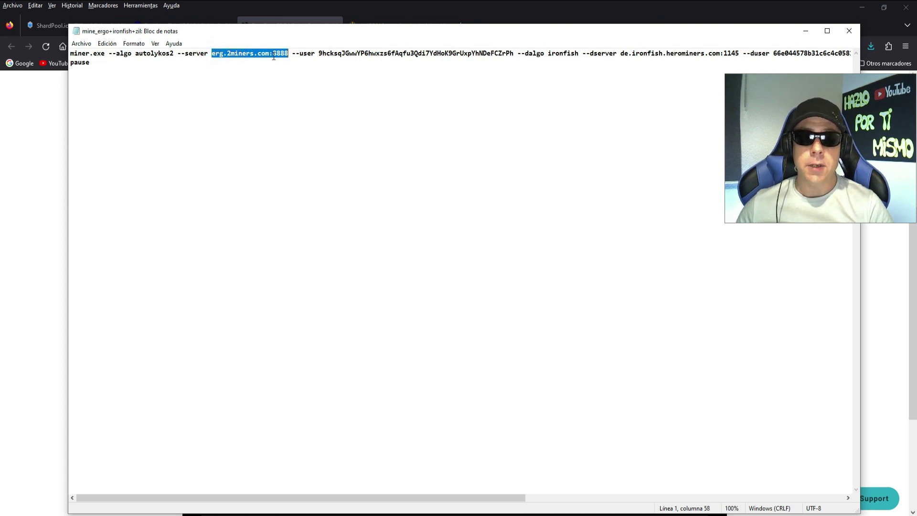
right_click(274, 56)
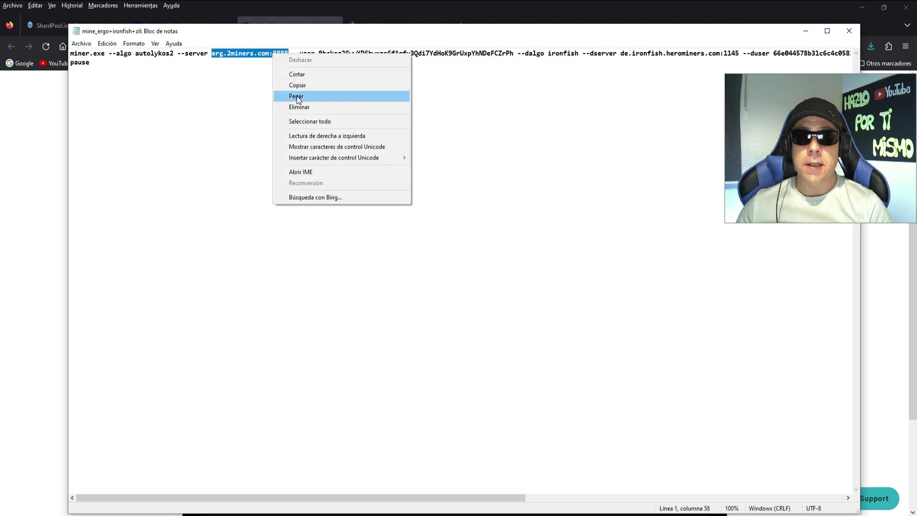
click(297, 97)
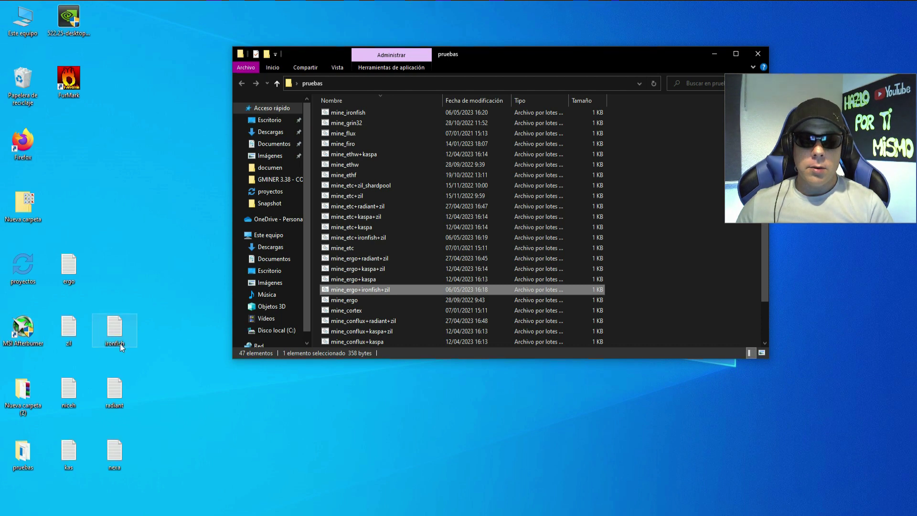
Copy the wallet address from the desktop's ergo text file, replace the batch file's --user address with it and append the worker name .3060ti
click(66, 267)
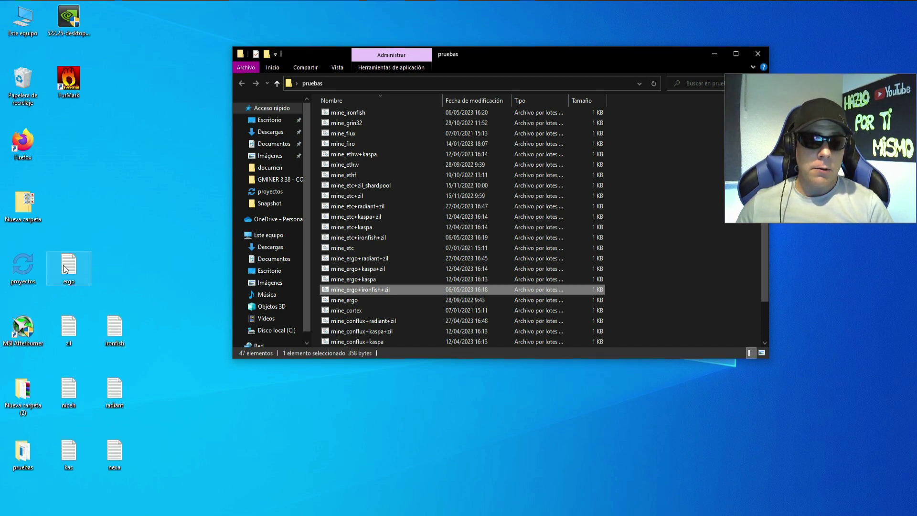
double_click(65, 267)
double_click(191, 38)
right_click(191, 42)
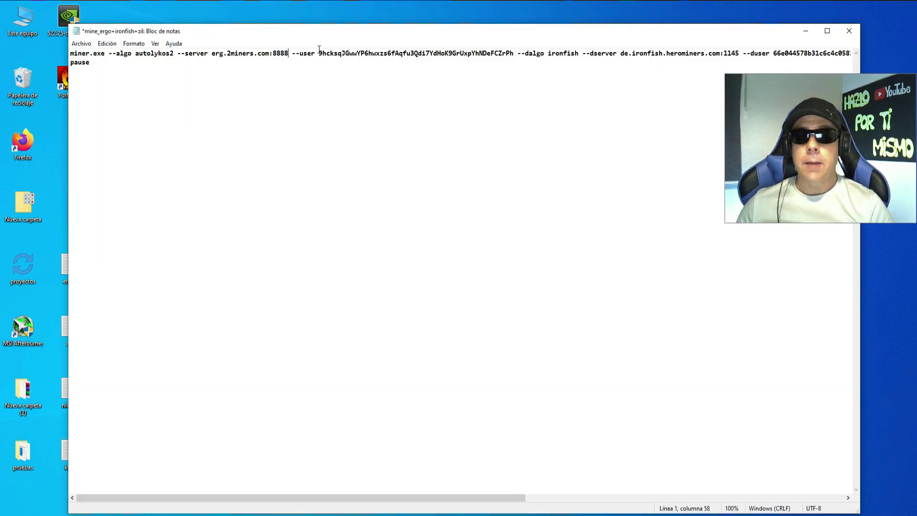
drag(319, 51, 497, 50)
right_click(497, 49)
click(520, 95)
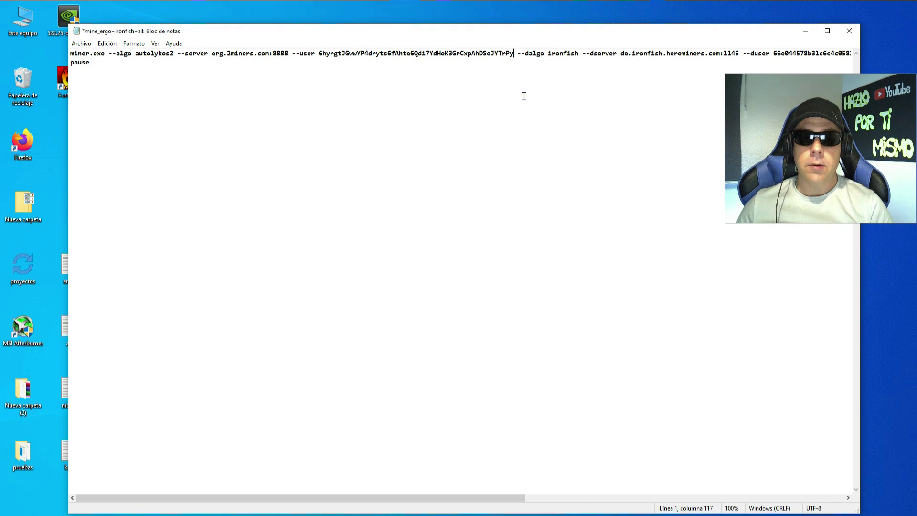
text(.3060)
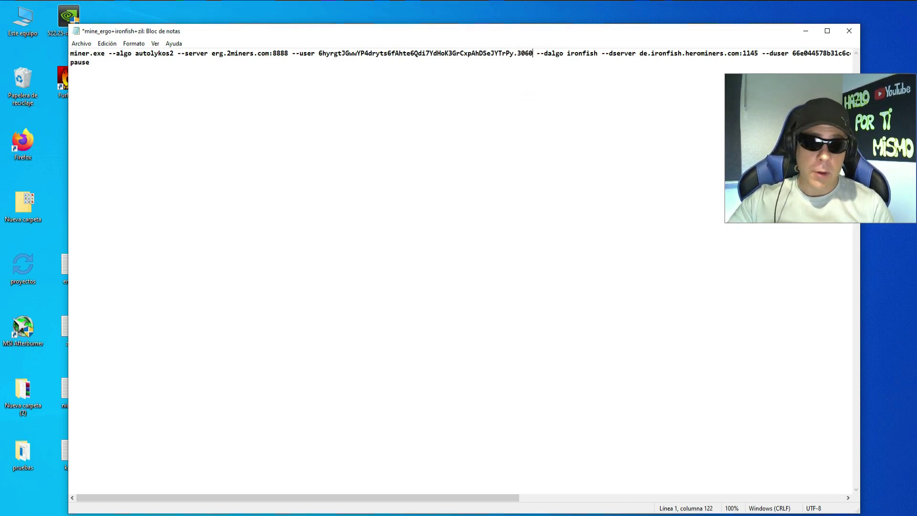
text(ti)
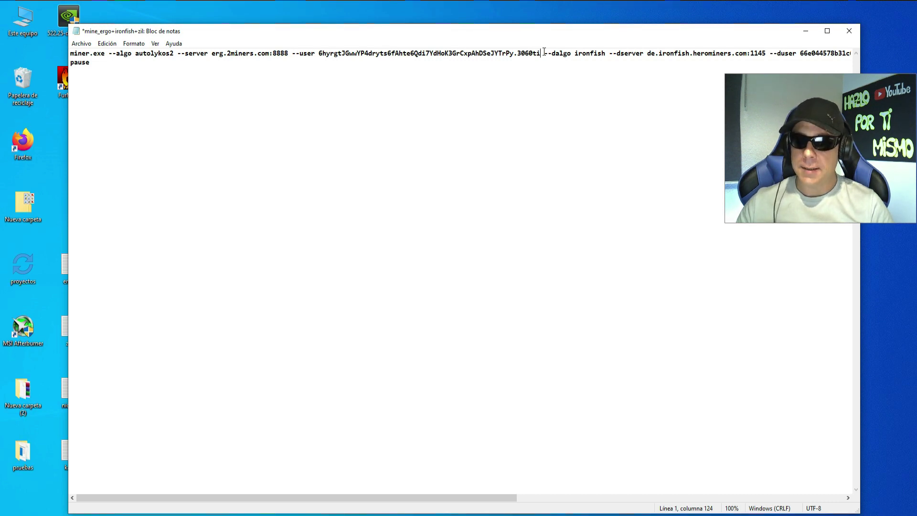
Copy the Central Europe (Germany) server address de.ironfish.herominers.com:1145 from the HeroMiners Iron Fish pool page in the browser
drag(440, 497, 618, 499)
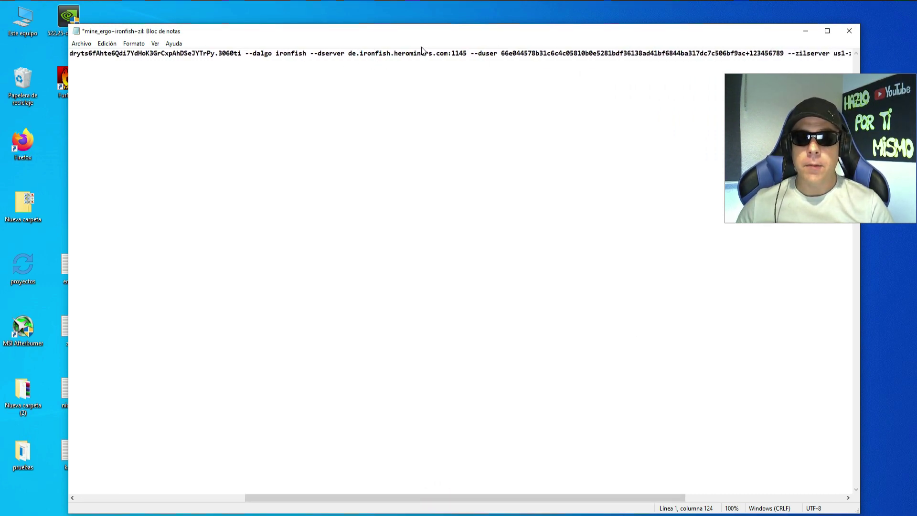
drag(345, 53, 448, 53)
click(456, 53)
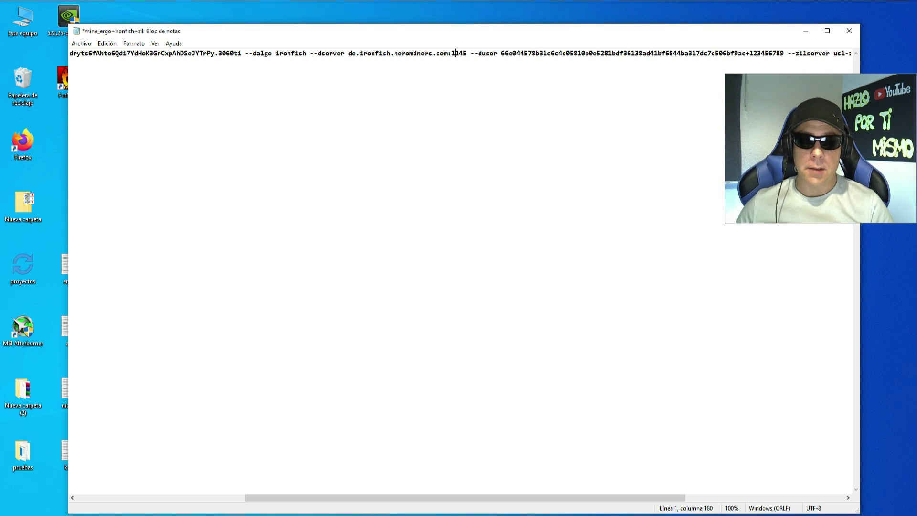
key(alt+Tab)
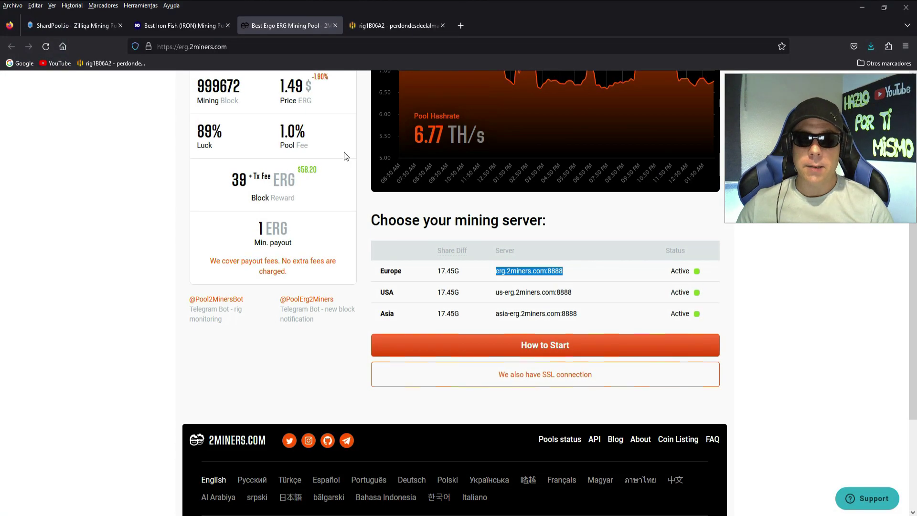
click(172, 25)
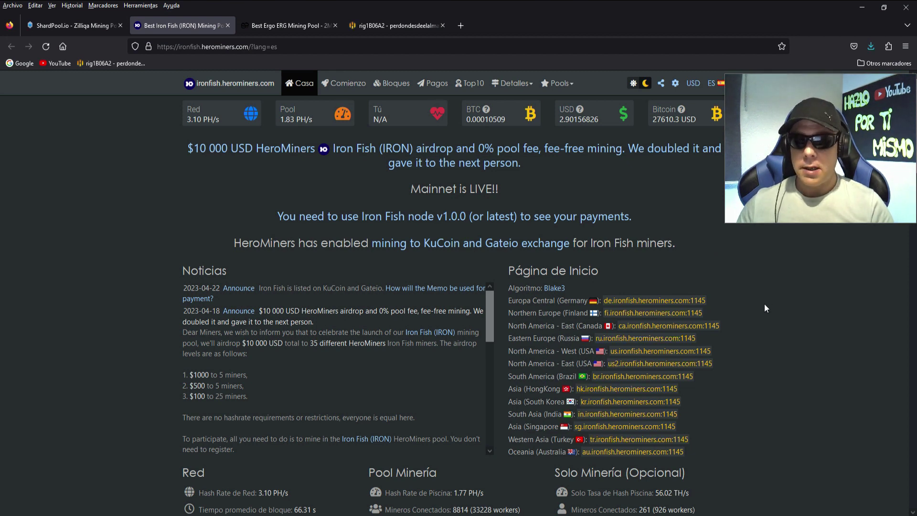
scroll(657, 270, down, 2)
drag(515, 199, 541, 339)
click(784, 298)
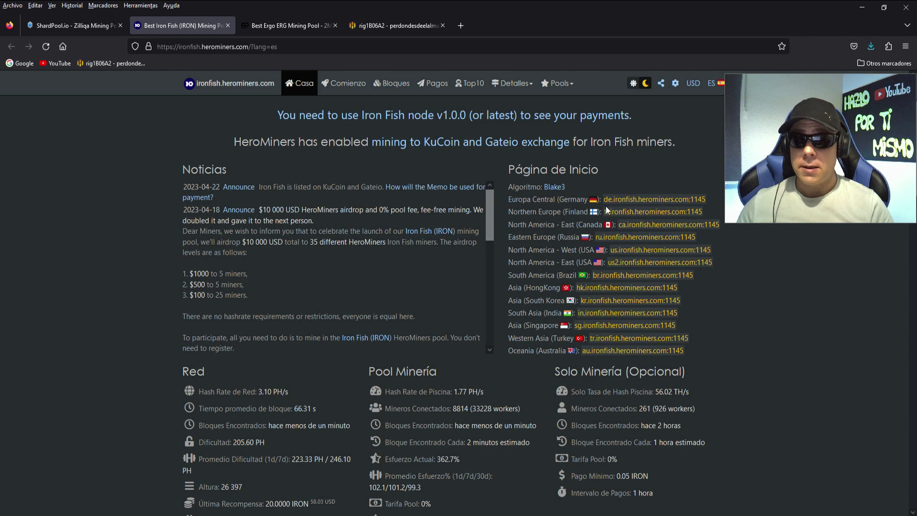
drag(603, 198, 707, 201)
right_click(707, 201)
click(720, 215)
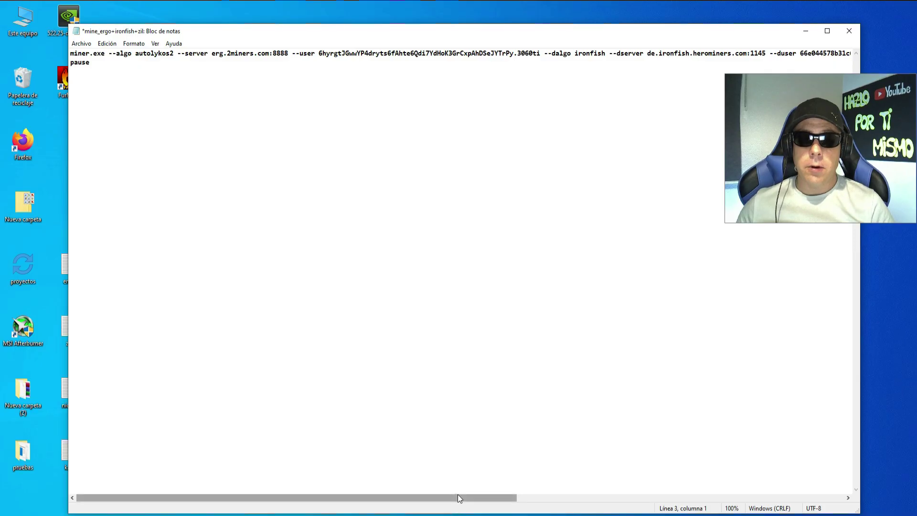
Replace the --dserver address in the batch file with the copied de.ironfish.herominers.com:1145
drag(458, 498, 566, 499)
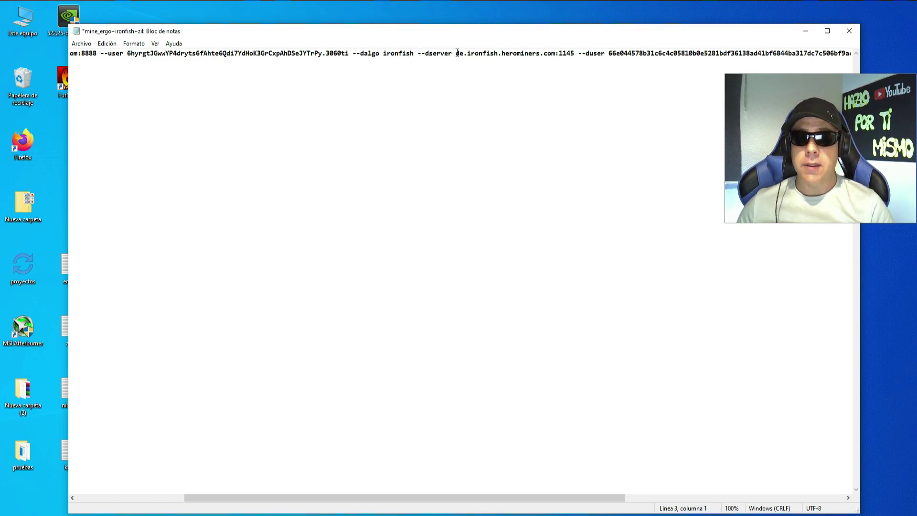
drag(457, 52, 575, 53)
right_click(537, 52)
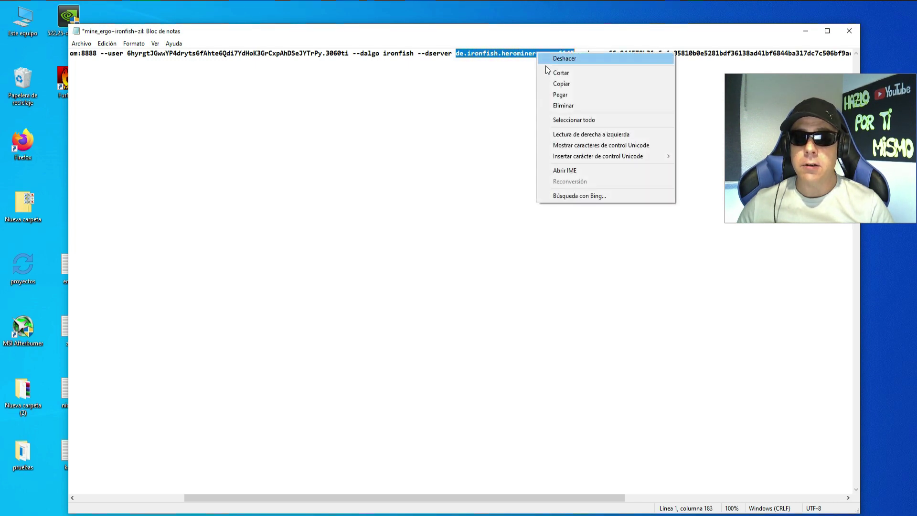
click(567, 95)
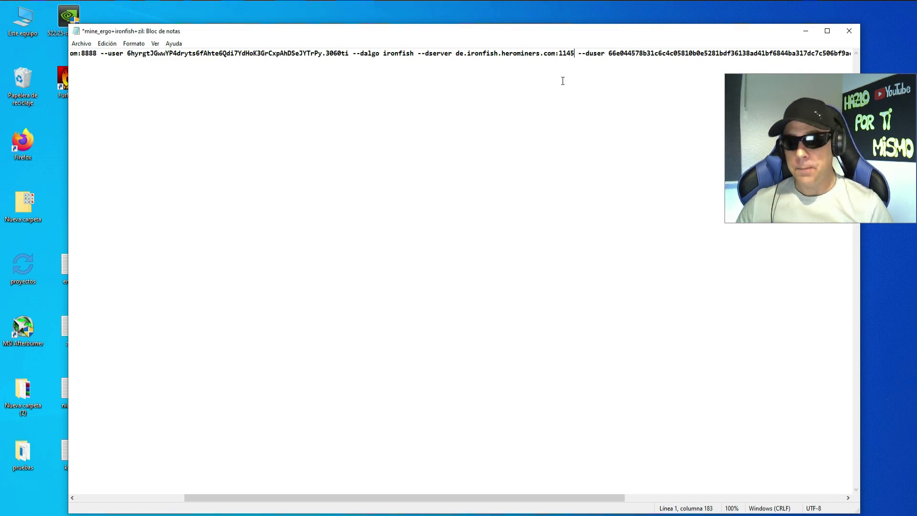
Locate the --duser value in the batch file and examine its Iron Fish wallet address and memo after the plus sign
scroll(562, 81, right, 5)
drag(372, 56, 654, 54)
click(615, 53)
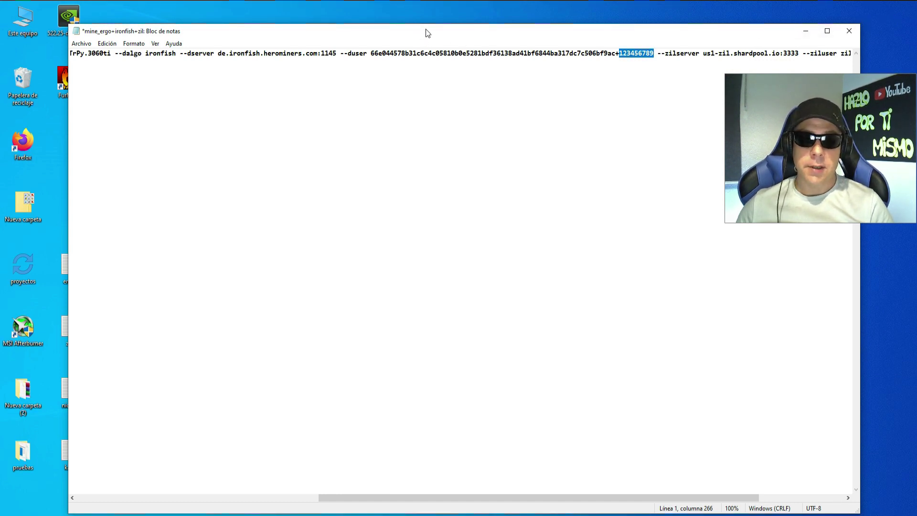
Move the batch file's window aside and open the ironfish text file from the desktop
drag(425, 30, 481, 28)
click(115, 330)
double_click(115, 324)
click(370, 17)
Examine the Iron Fish wallet address, the memo and the combined line that joins them with a plus sign
drag(88, 56, 337, 56)
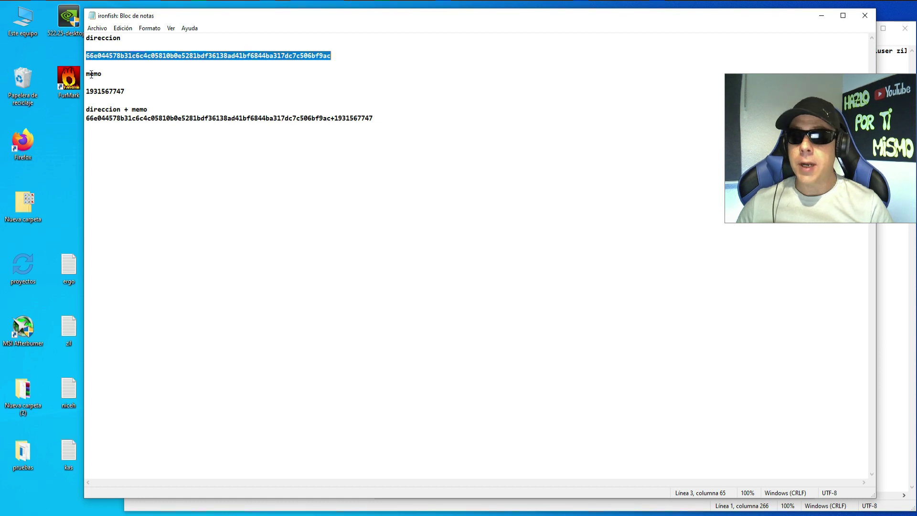
drag(87, 92, 126, 90)
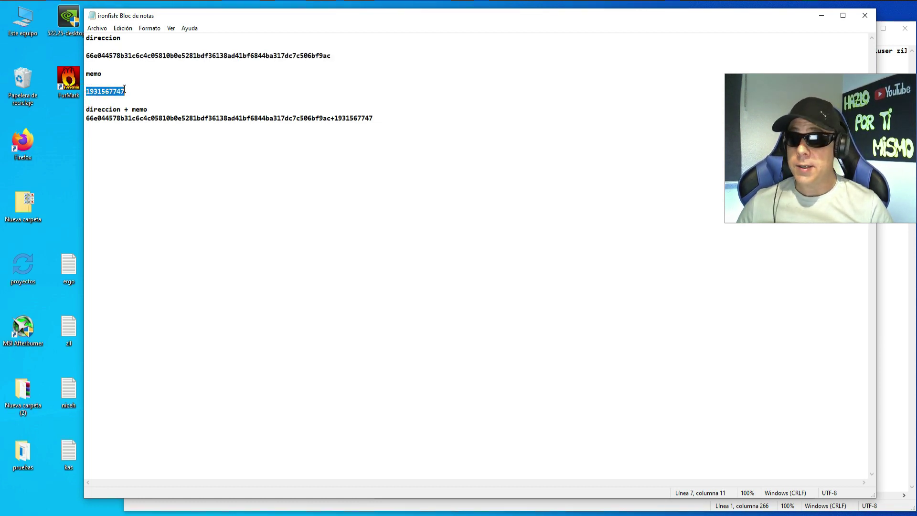
drag(87, 121, 331, 118)
click(87, 120)
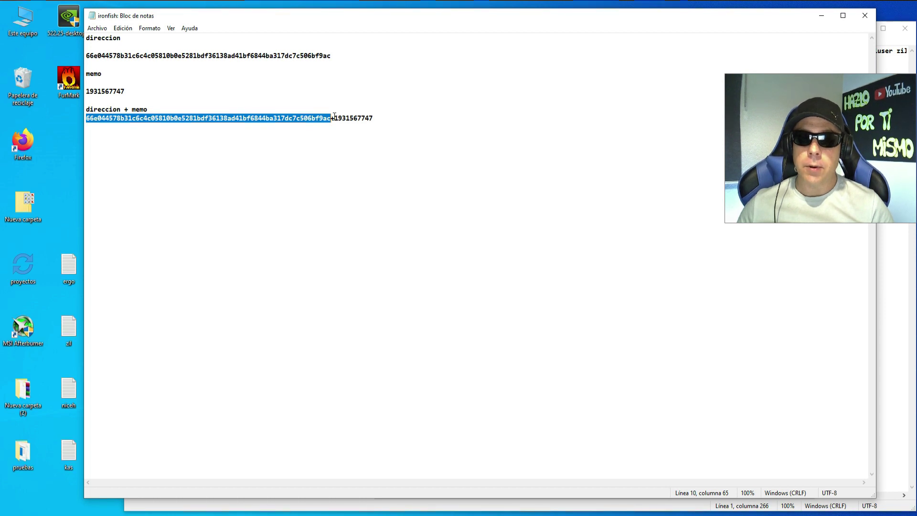
double_click(335, 117)
double_click(381, 118)
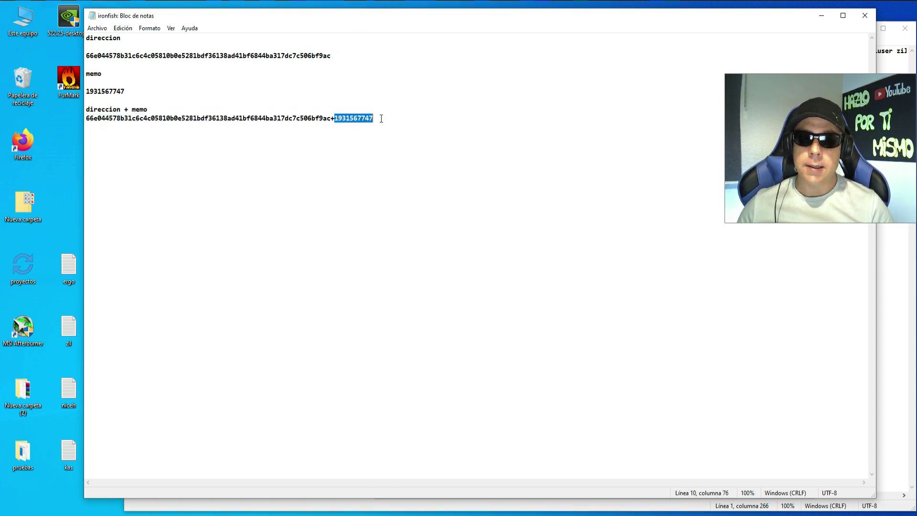
click(337, 131)
drag(331, 118, 338, 118)
click(329, 130)
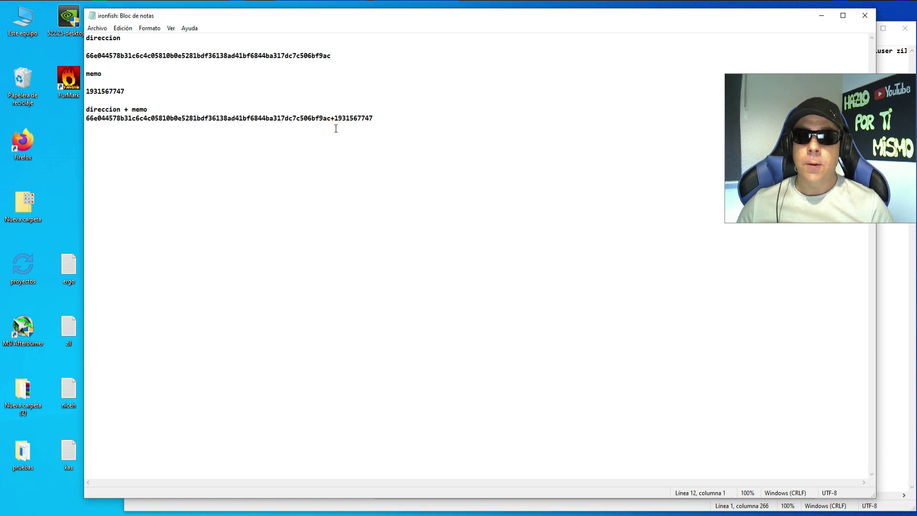
Copy the combined Iron Fish address and memo, close the text file and replace the batch file's --duser value with them
drag(86, 118, 374, 122)
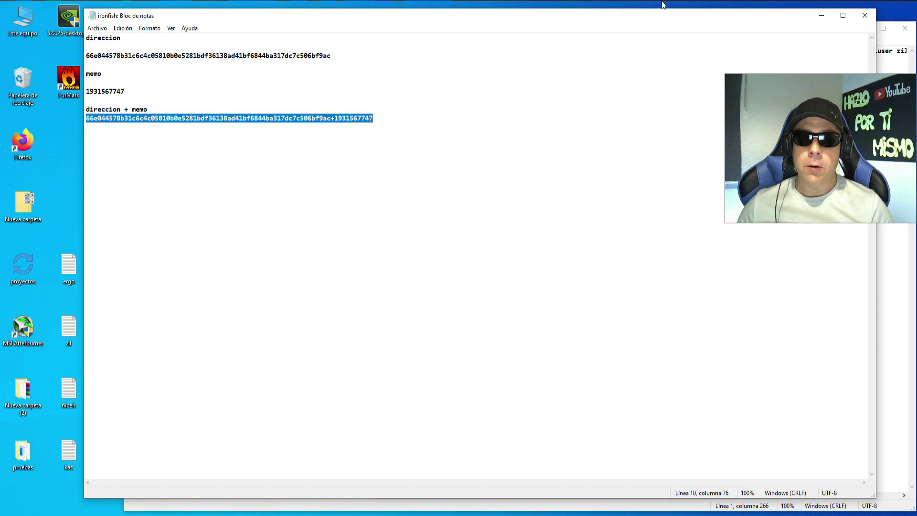
click(864, 14)
drag(428, 53, 704, 55)
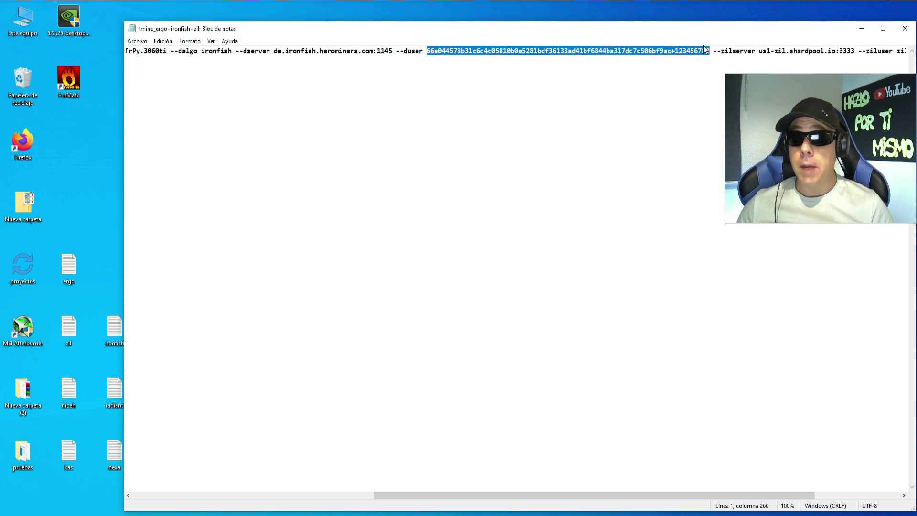
right_click(649, 50)
click(673, 90)
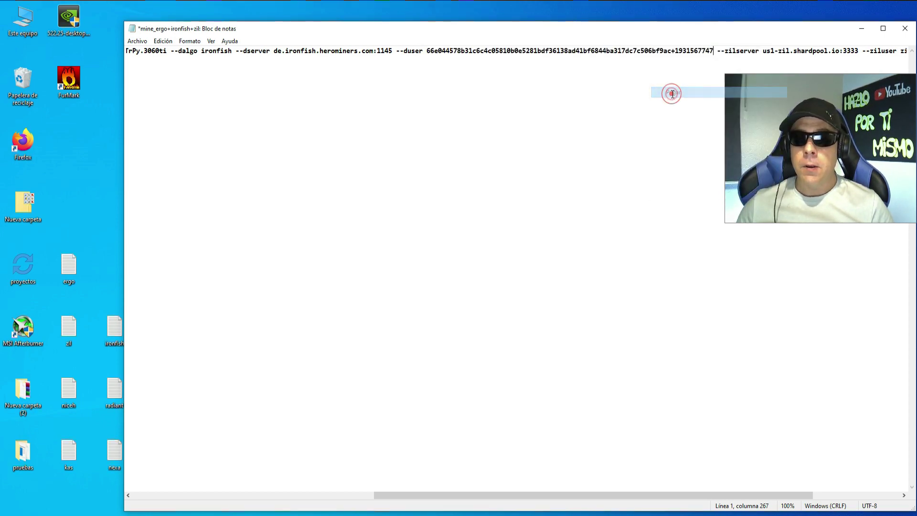
Append the worker name .3060ti directly after the memo in the --duser value
drag(640, 50, 714, 51)
click(714, 51)
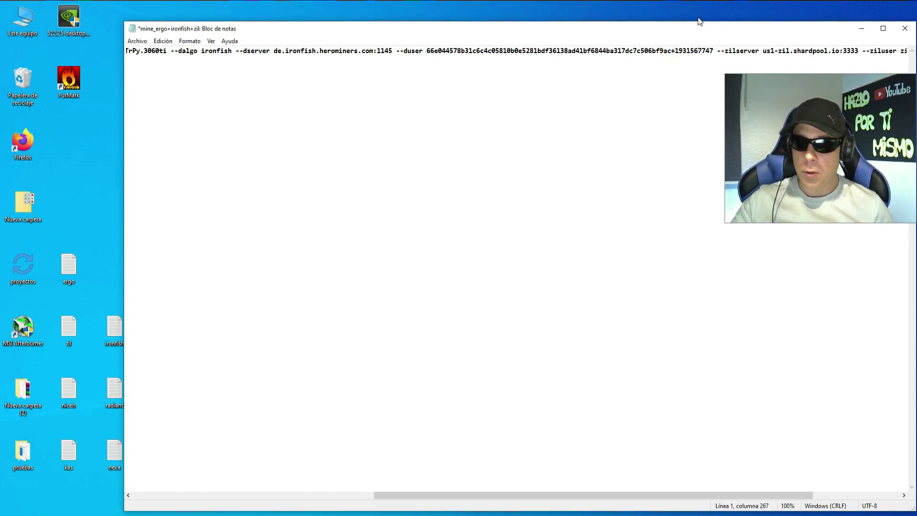
text(.3060)
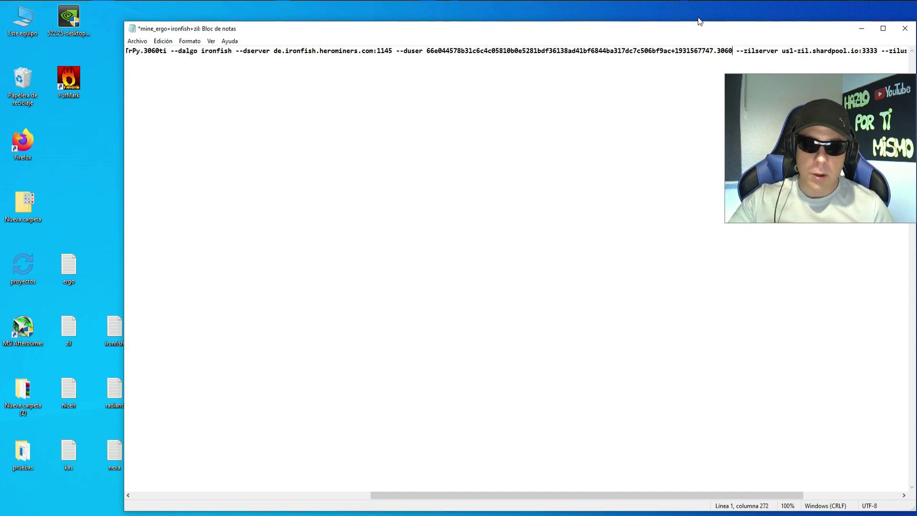
text(ti)
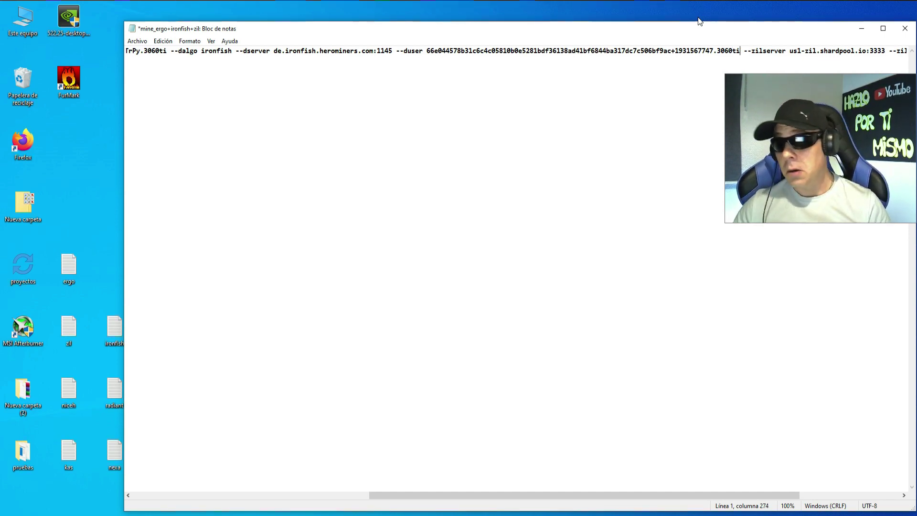
Switch to the ShardPool Zilliqa page in the browser and set the miner location to EU - Germany in the miner configuration
drag(612, 496, 712, 496)
key(alt+Tab)
click(79, 26)
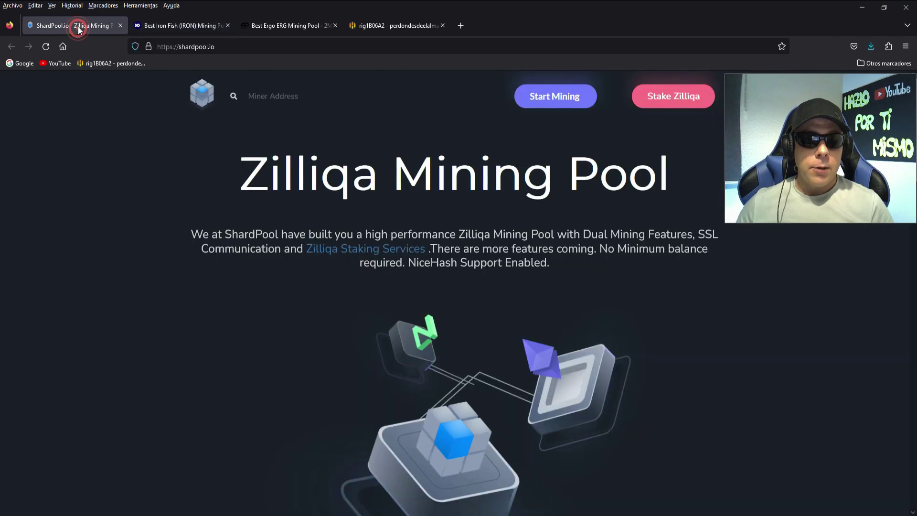
scroll(370, 209, down, 12)
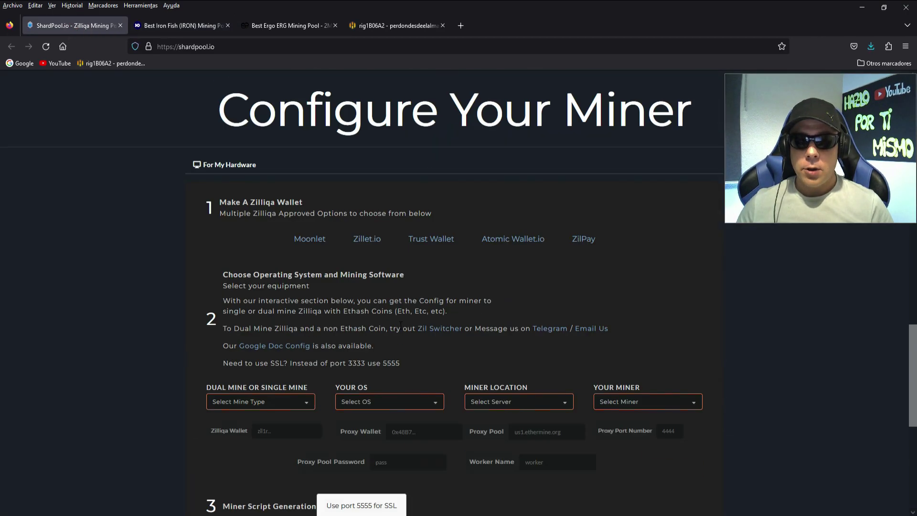
scroll(411, 325, down, 4)
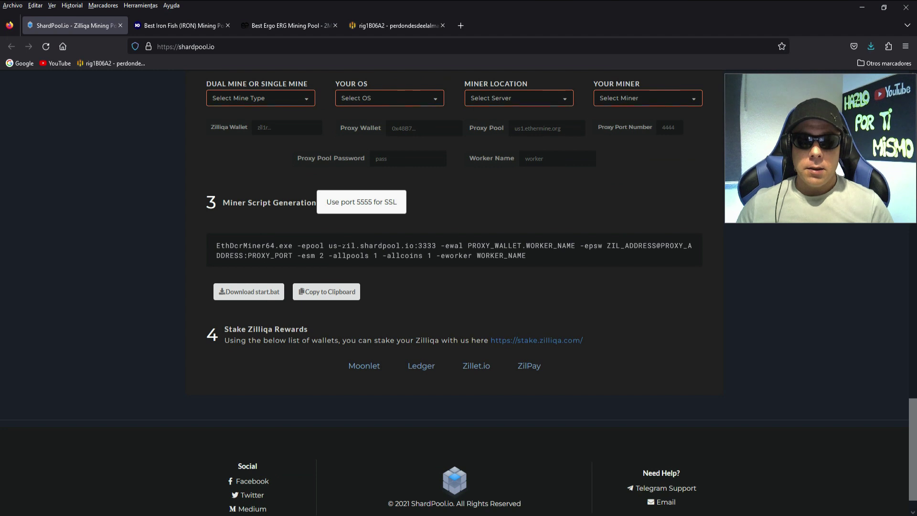
drag(328, 246, 433, 245)
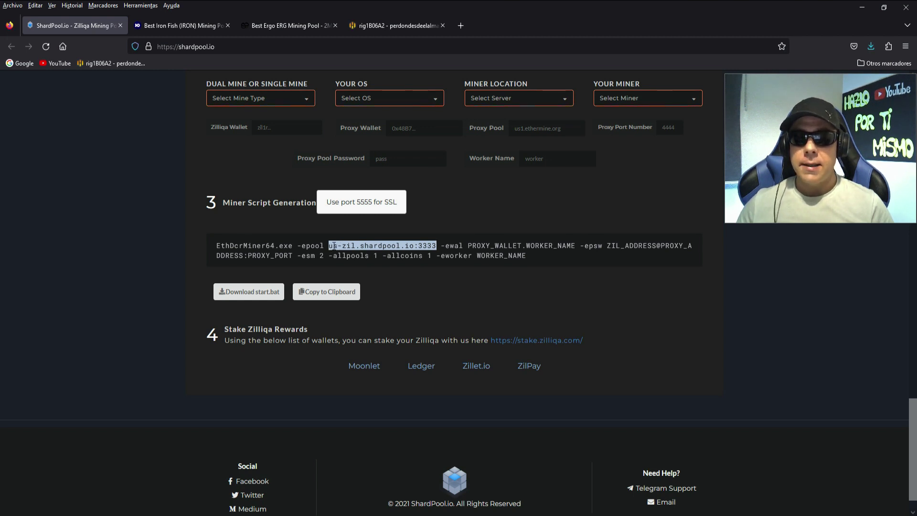
click(379, 245)
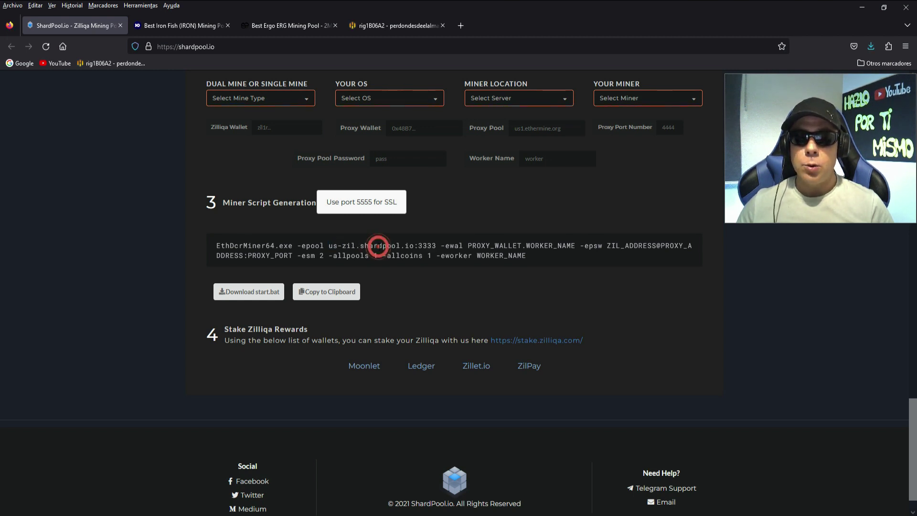
click(569, 100)
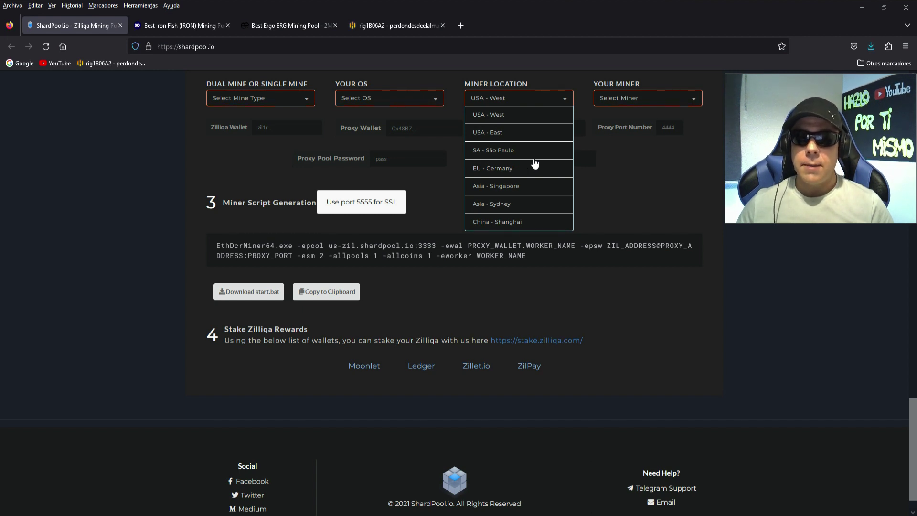
click(496, 170)
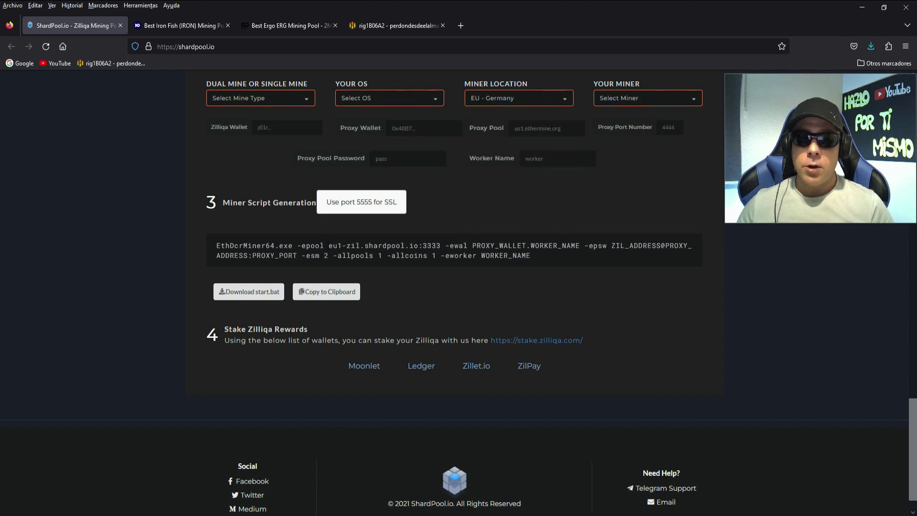
Copy the server address eu1-zil.shardpool.io:3333 from the generated miner script and minimize the browser
drag(329, 245, 338, 245)
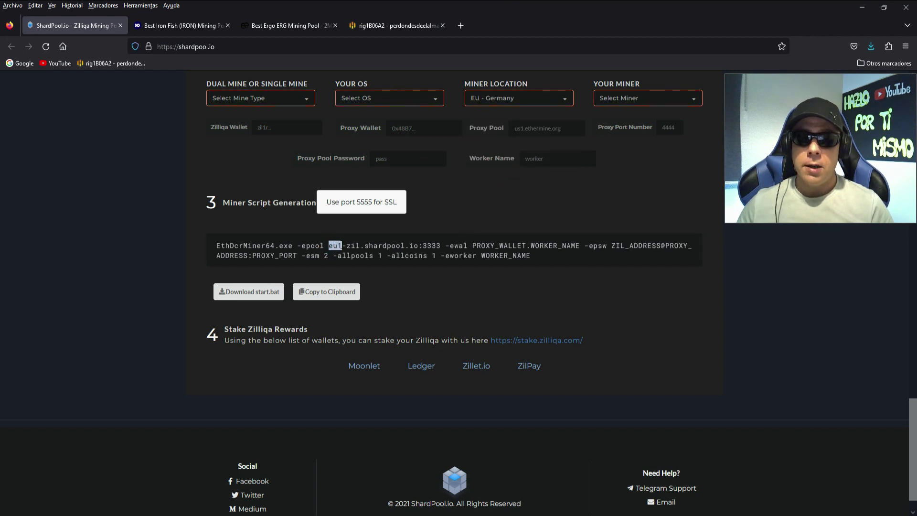
drag(357, 243, 440, 245)
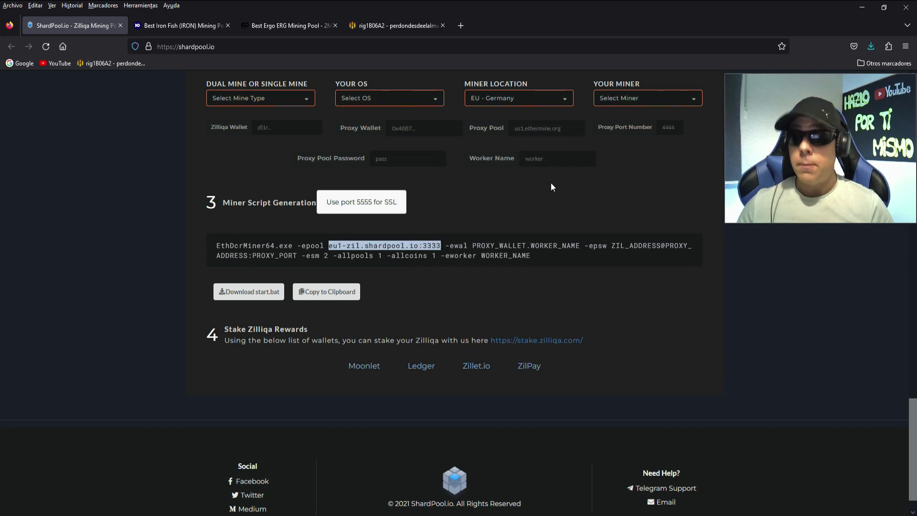
right_click(431, 245)
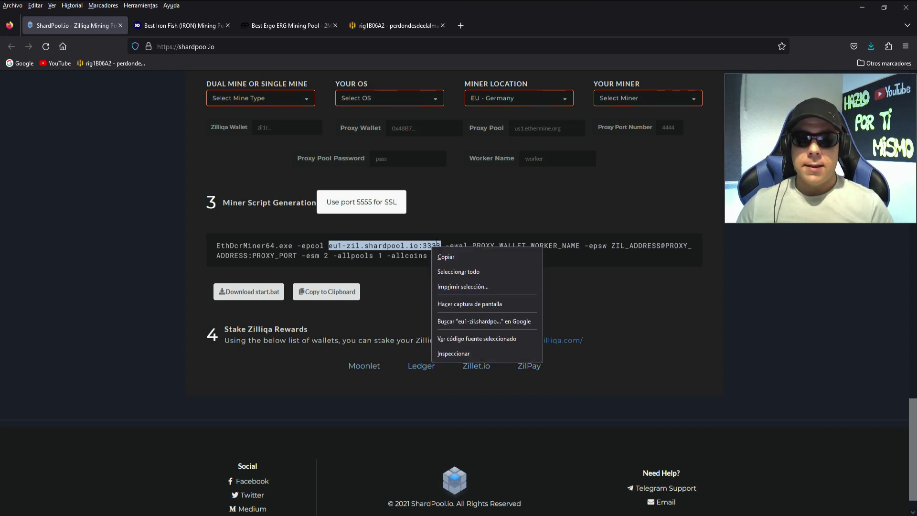
click(451, 256)
click(860, 8)
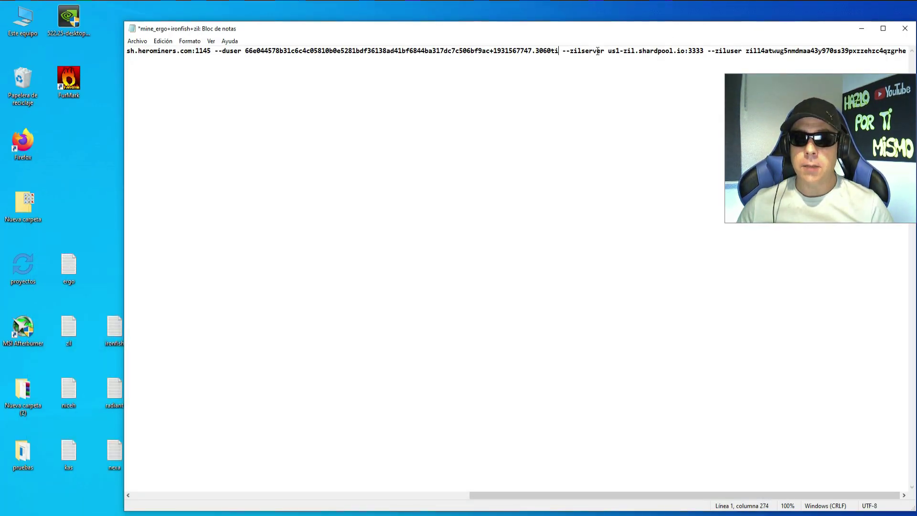
Replace the --zilserver address in the batch file with the copied eu1-zil.shardpool.io:3333
drag(609, 51, 703, 47)
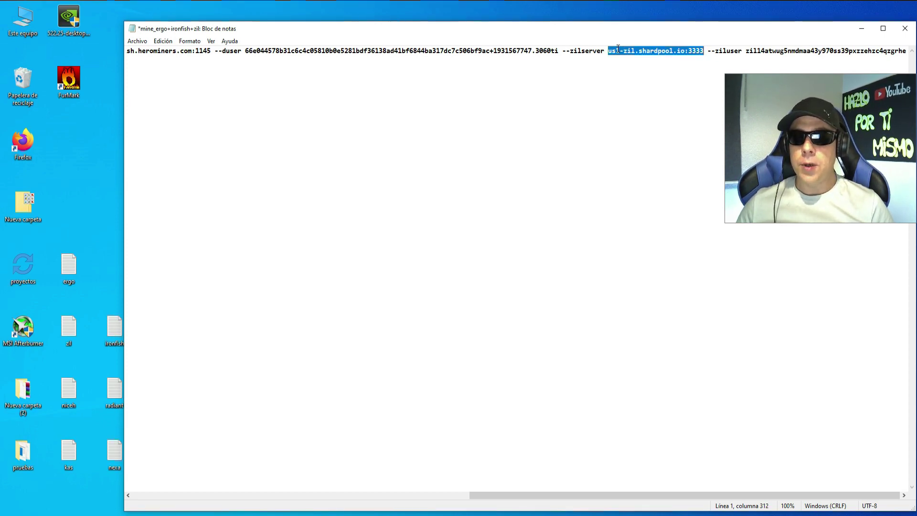
right_click(679, 50)
click(702, 93)
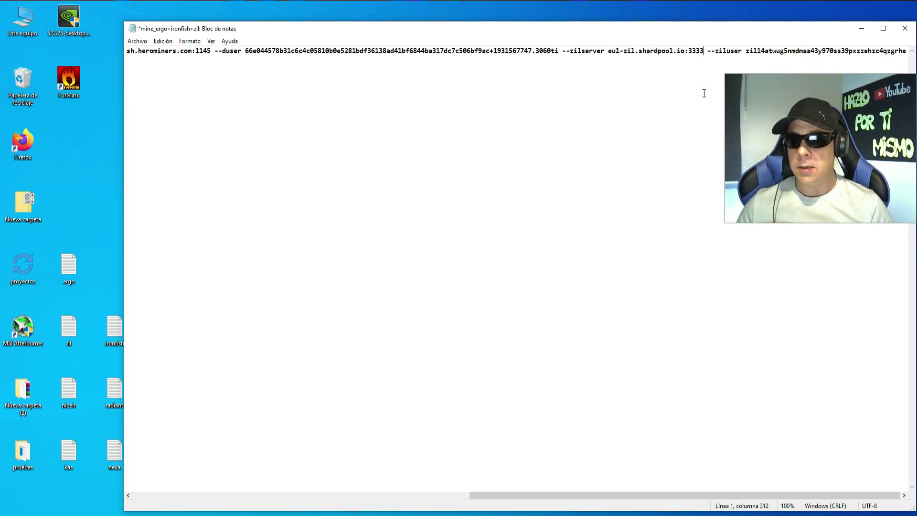
Open the desktop's zil text file, copy the Zilliqa wallet address and close the file
double_click(73, 325)
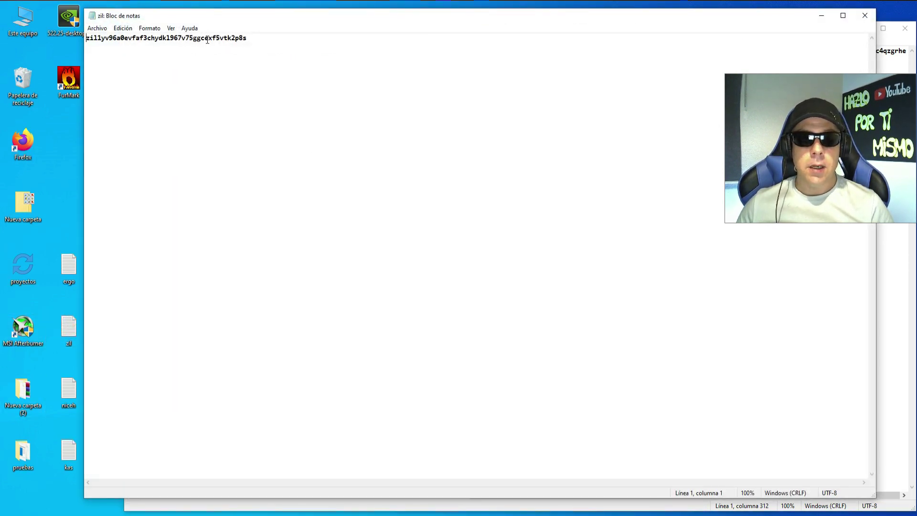
double_click(205, 38)
right_click(206, 38)
click(224, 70)
click(864, 16)
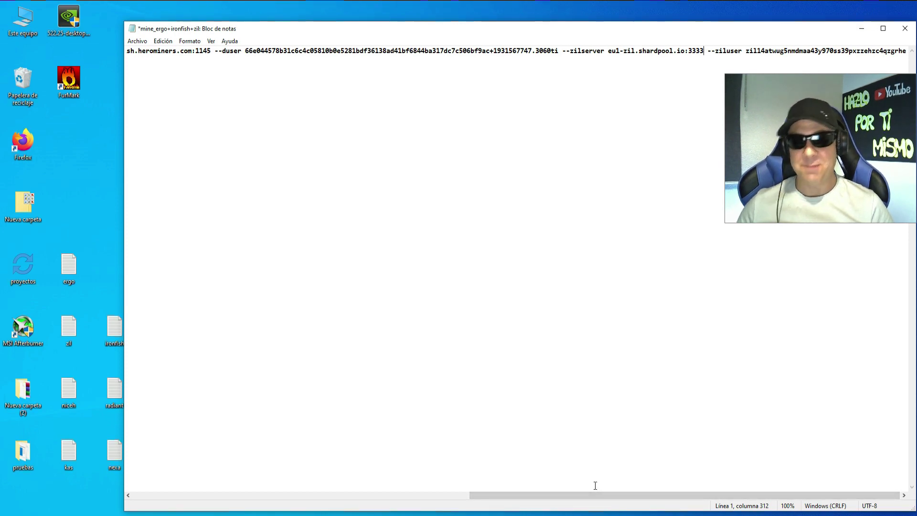
Replace the --ziluser address with the copied Zilliqa wallet address, then close the batch file and save its changes
drag(603, 498, 629, 498)
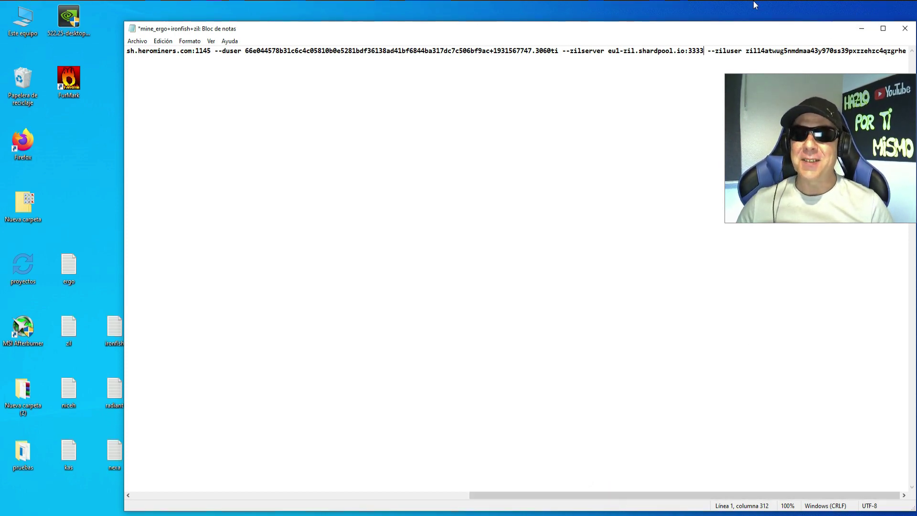
drag(746, 50, 907, 50)
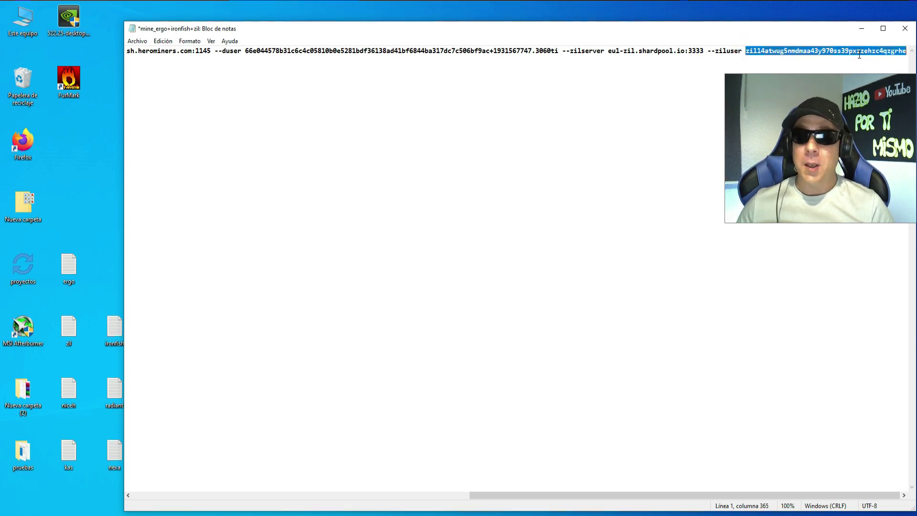
right_click(838, 50)
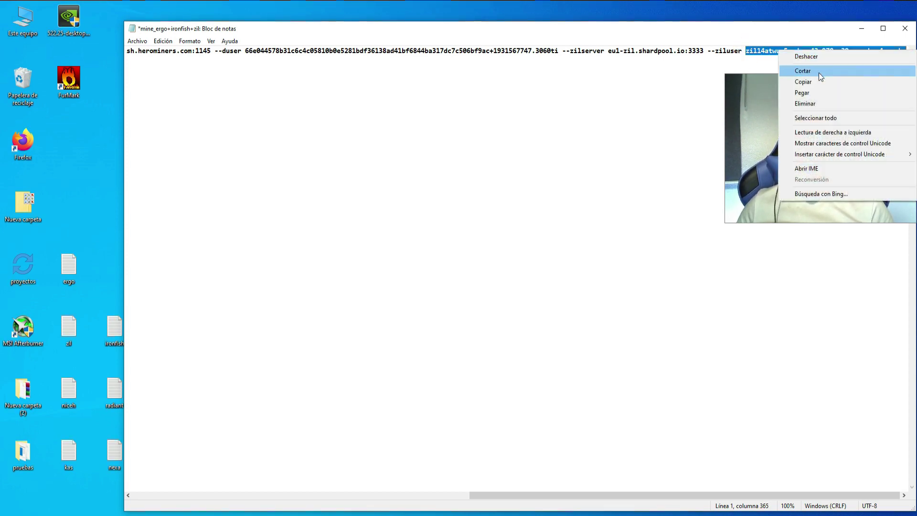
click(804, 91)
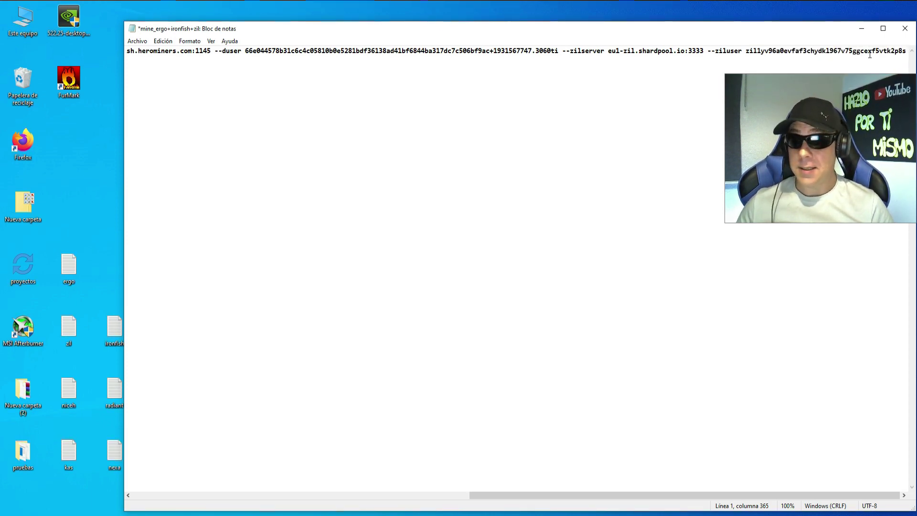
click(900, 32)
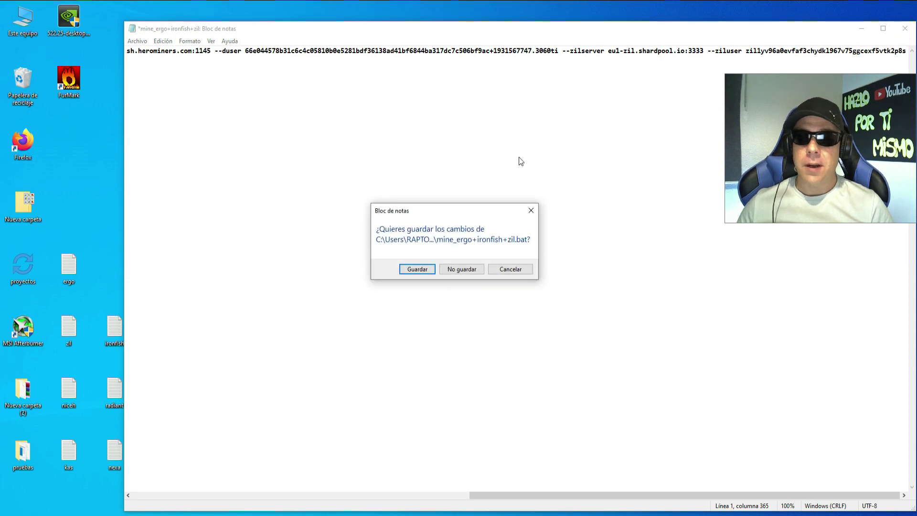
click(418, 268)
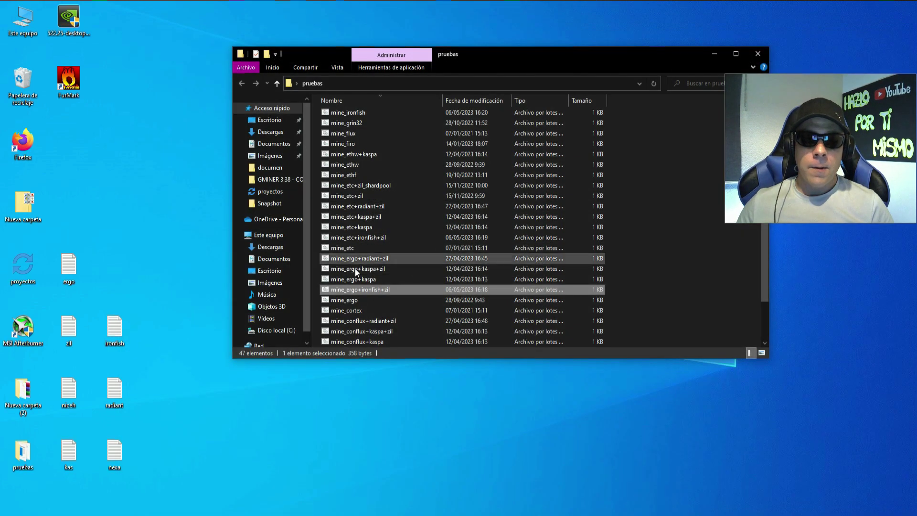
Check in the compatibility properties of the miner application that it is set to run as administrator, and accept
click(373, 174)
scroll(377, 171, up, 6)
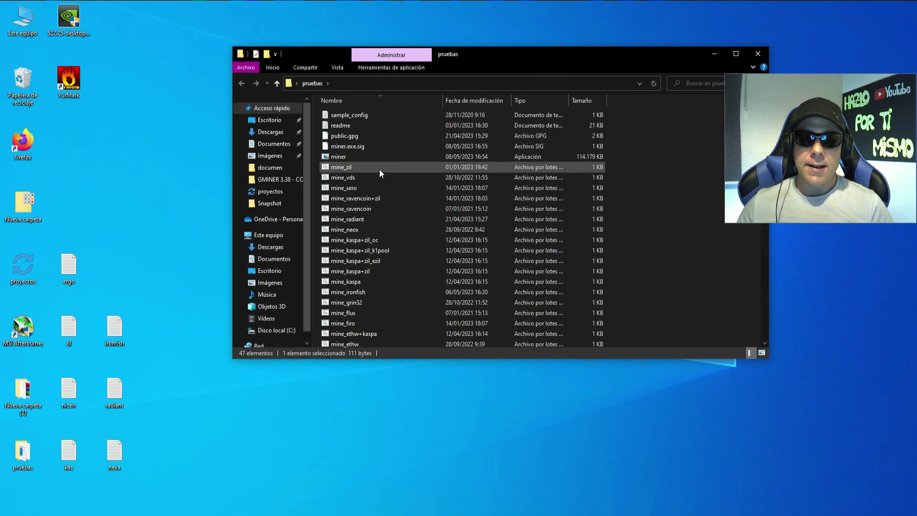
click(385, 157)
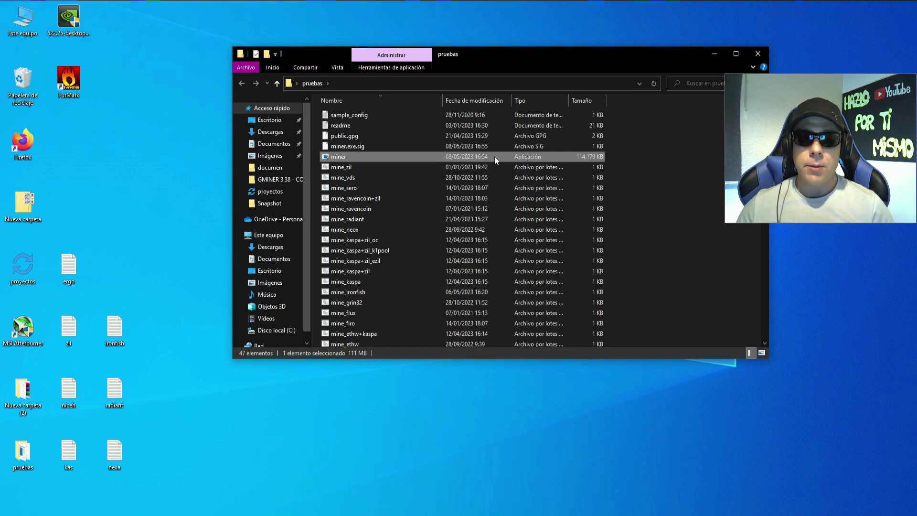
right_click(351, 156)
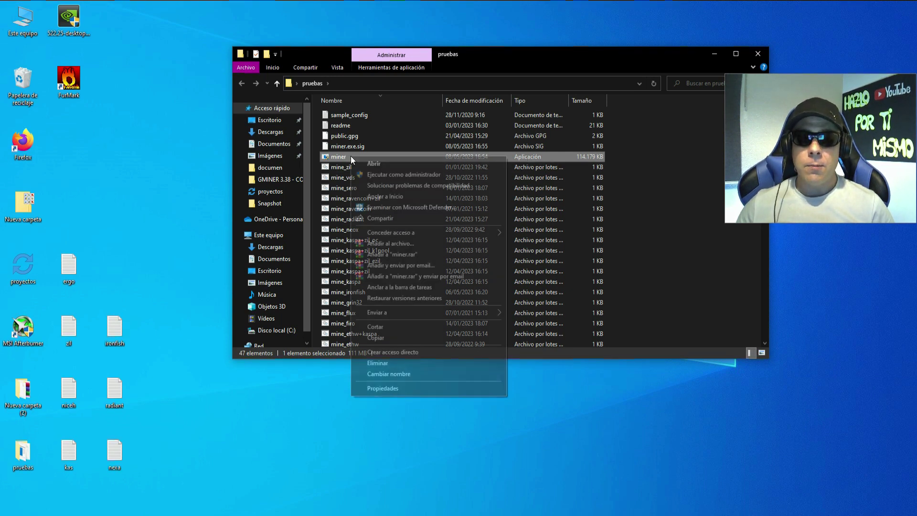
click(406, 389)
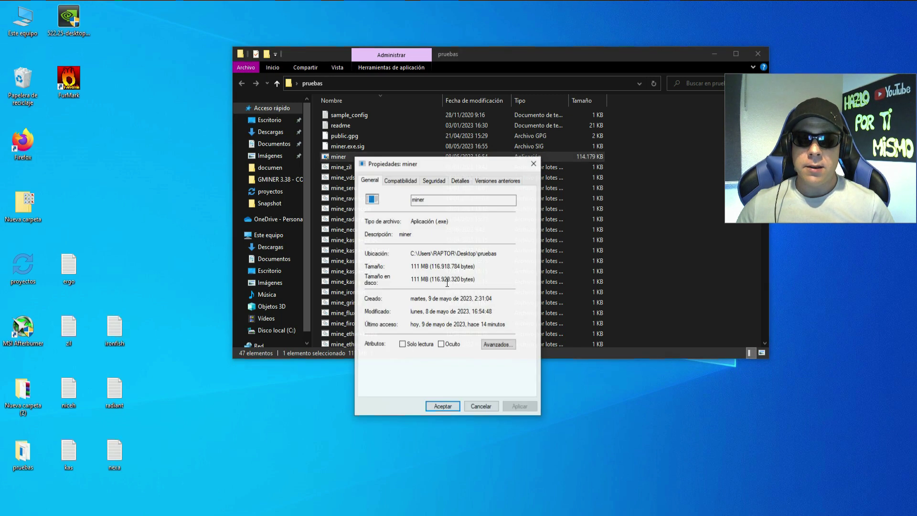
click(400, 180)
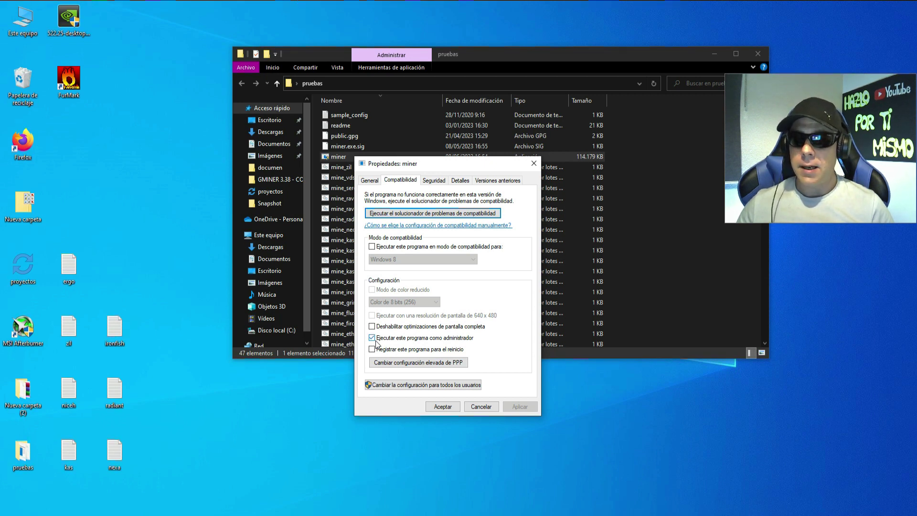
click(442, 406)
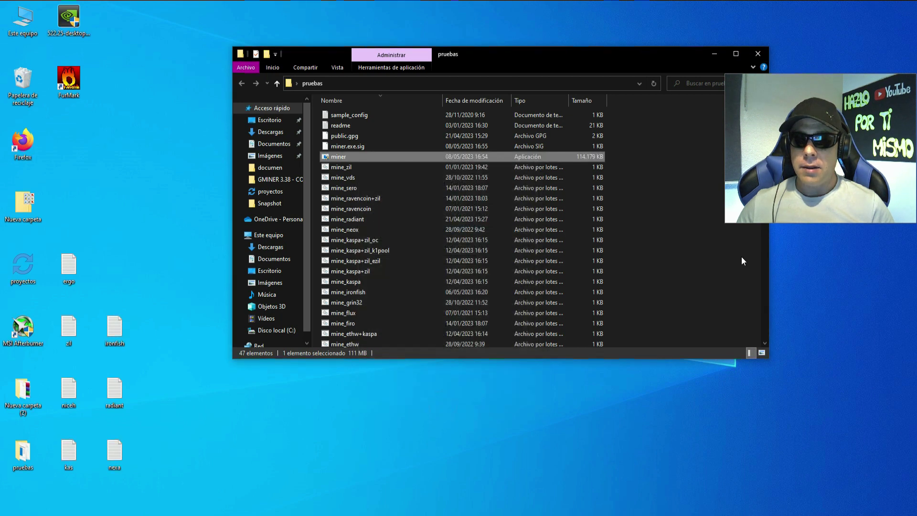
Switch to Firefox and find the miner address search on the ShardPool Zilliqa page
click(640, 224)
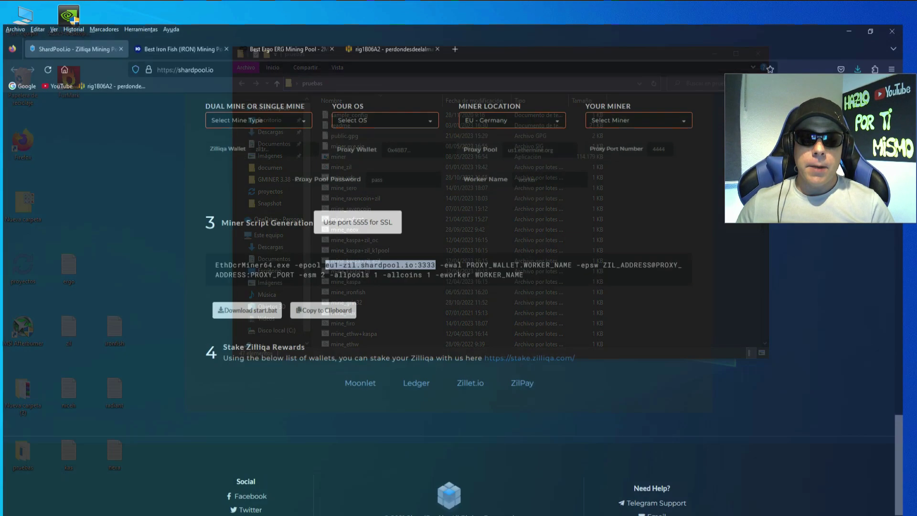
scroll(107, 225, up, 20)
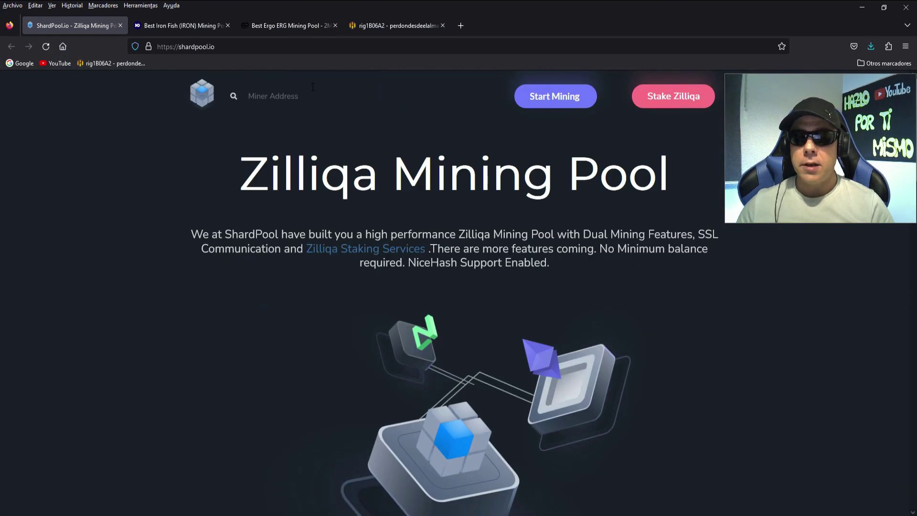
click(266, 94)
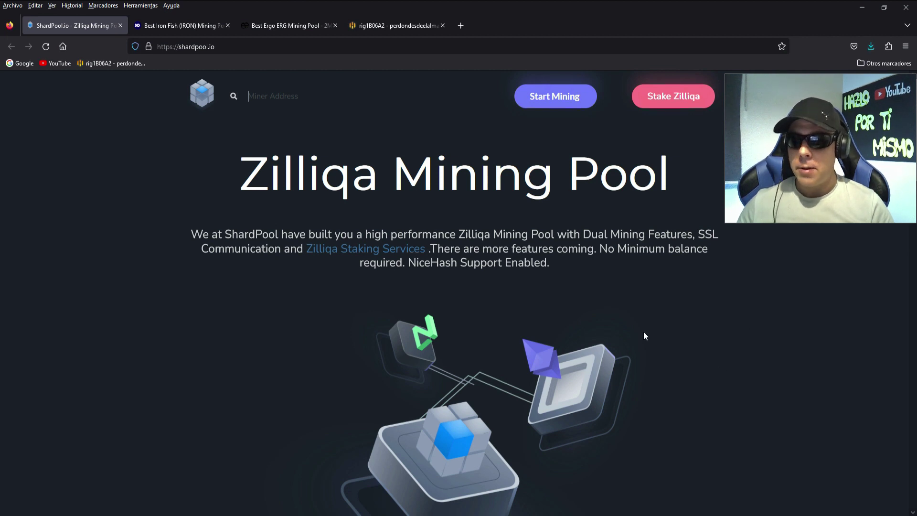
Examine the statistics and payment history section of the HeroMiners Iron Fish page and the wallet address in its search
click(158, 25)
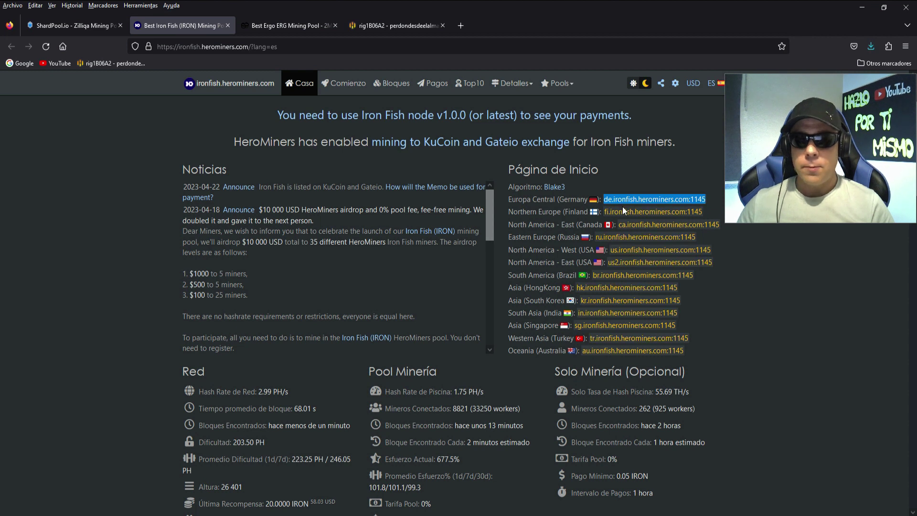
scroll(826, 369, down, 15)
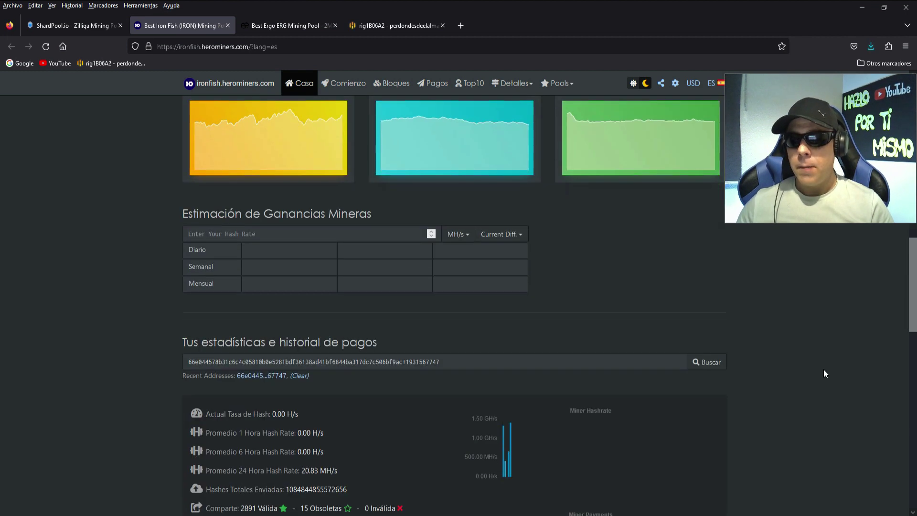
scroll(824, 373, up, 5)
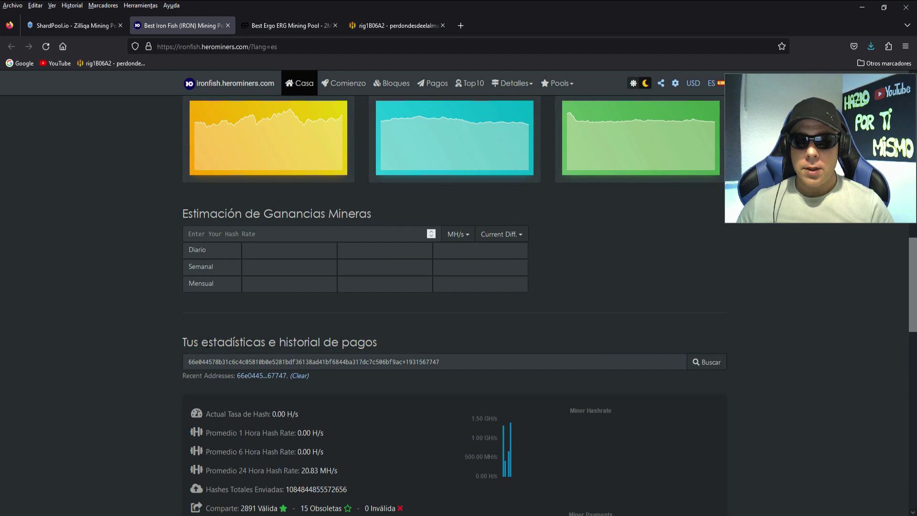
drag(208, 342, 372, 344)
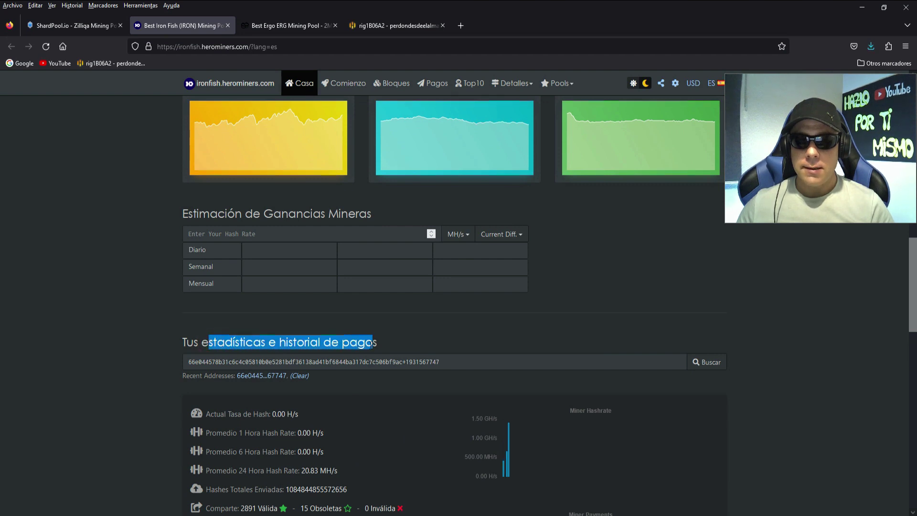
click(415, 340)
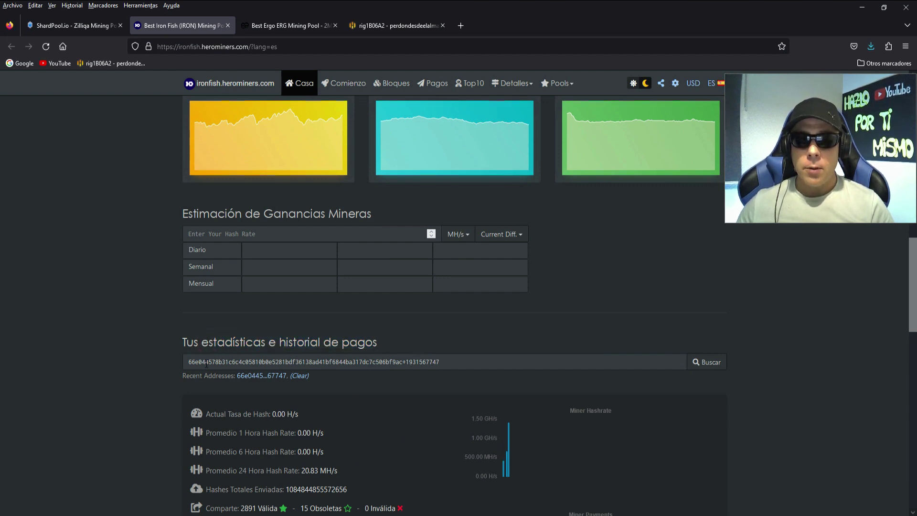
drag(196, 361, 414, 366)
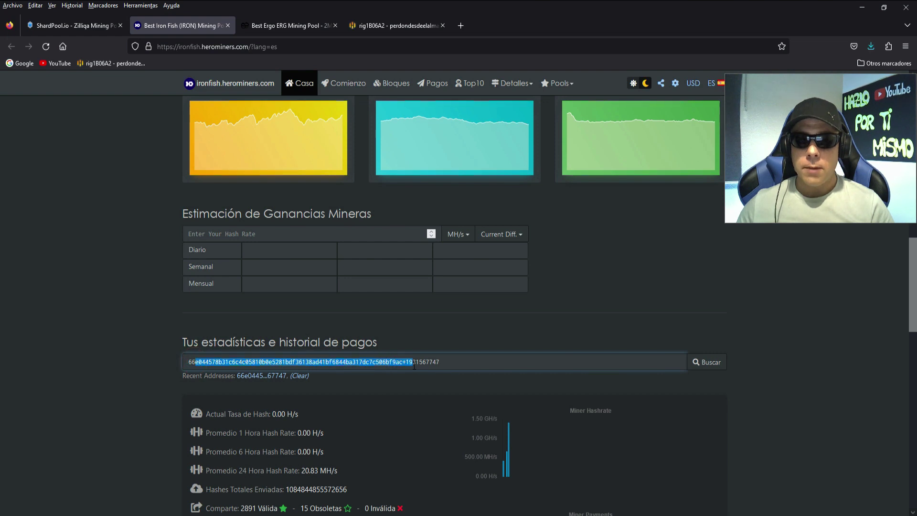
click(379, 363)
drag(409, 361, 443, 361)
click(448, 362)
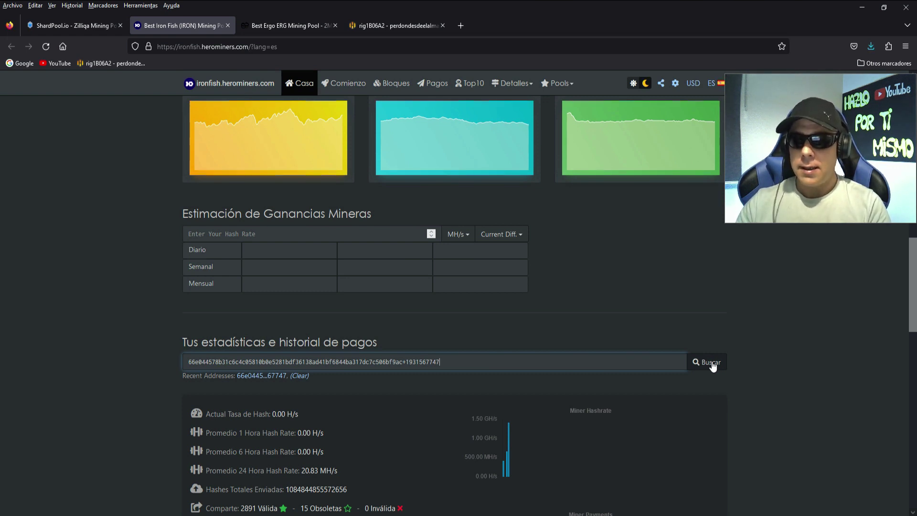
Find the wallet address search on the 2Miners Ergo pool page and minimize the browser
click(304, 24)
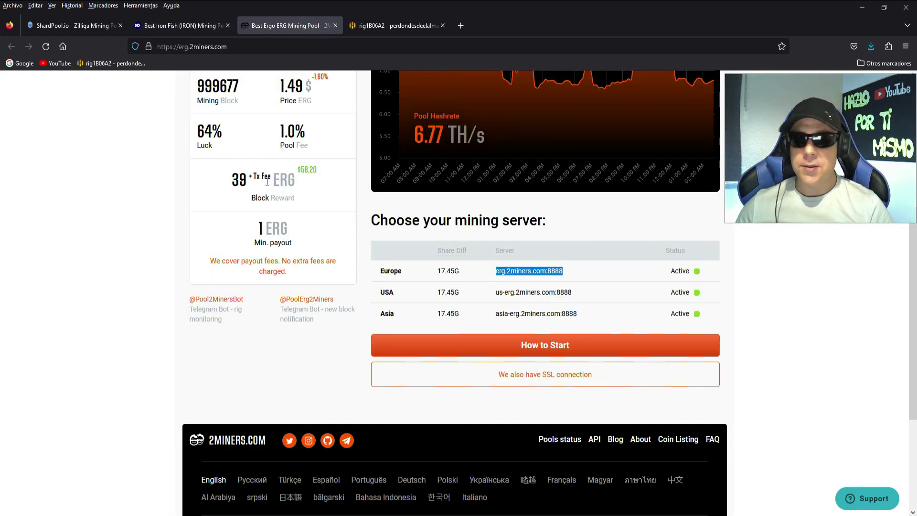
scroll(377, 265, up, 5)
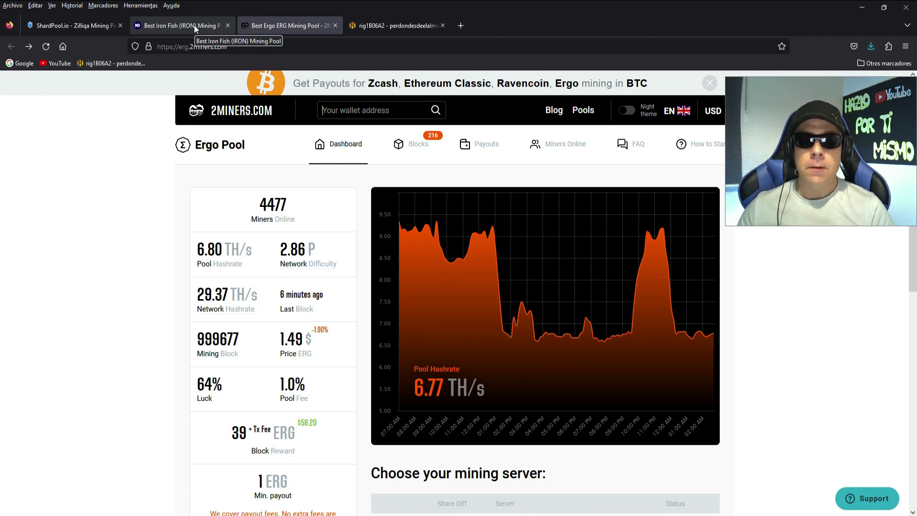
click(862, 6)
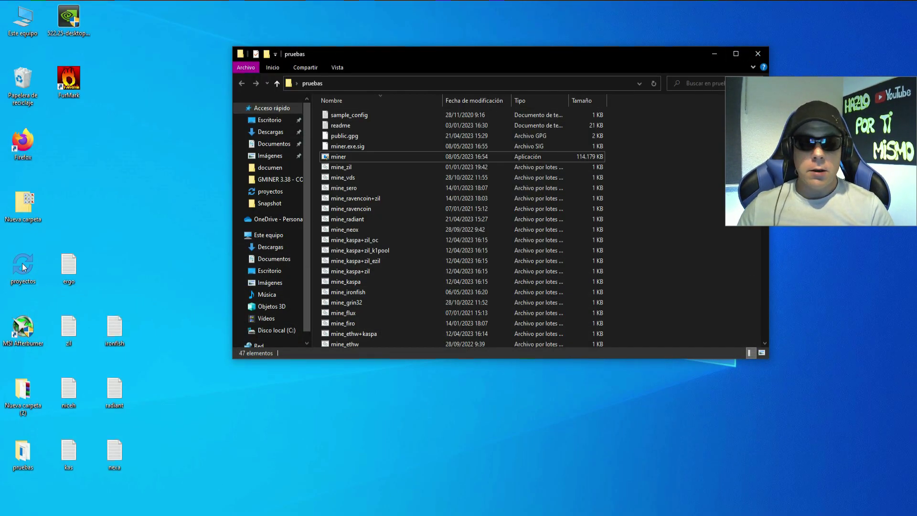
Open MSI Afterburner and lower the power limit to 49 % and the linked temperature limit to 68 °C
click(22, 334)
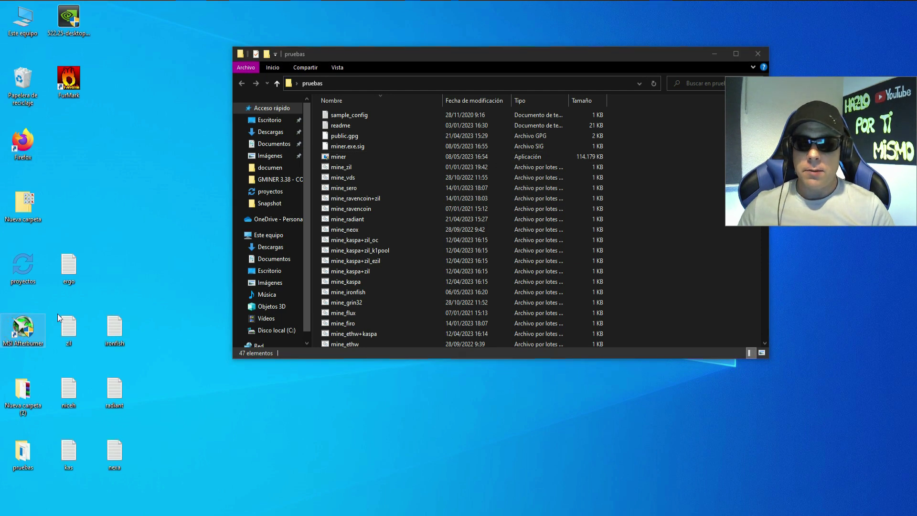
double_click(21, 329)
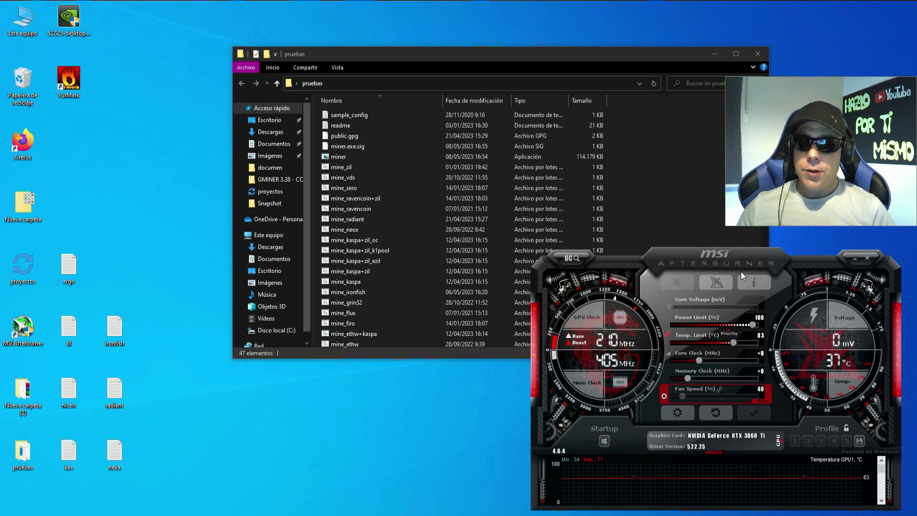
drag(753, 325, 682, 322)
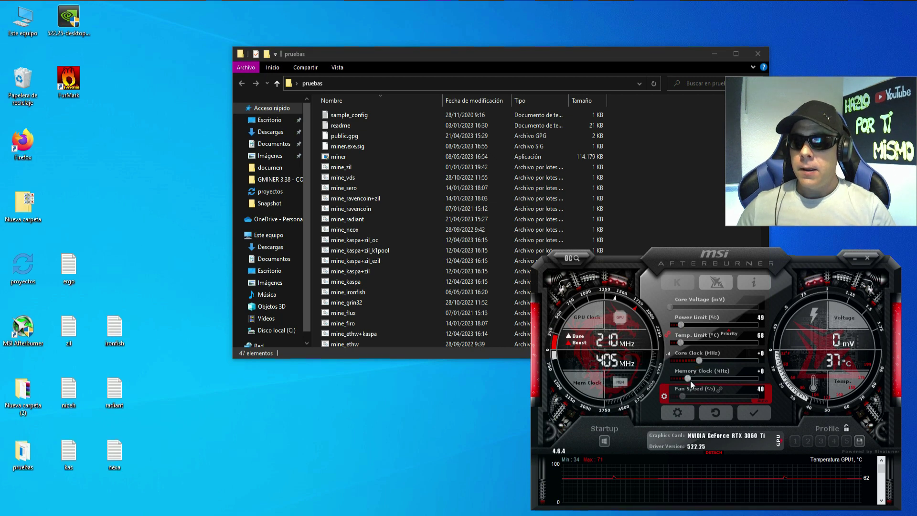
Set the memory clock offset to +1000 MHz and the core clock offset to +250 MHz
text(1000)
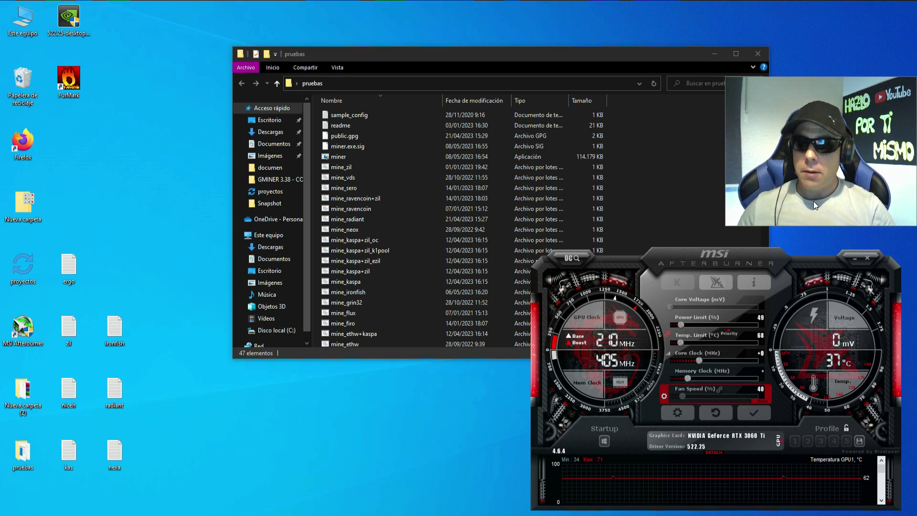
key(Return)
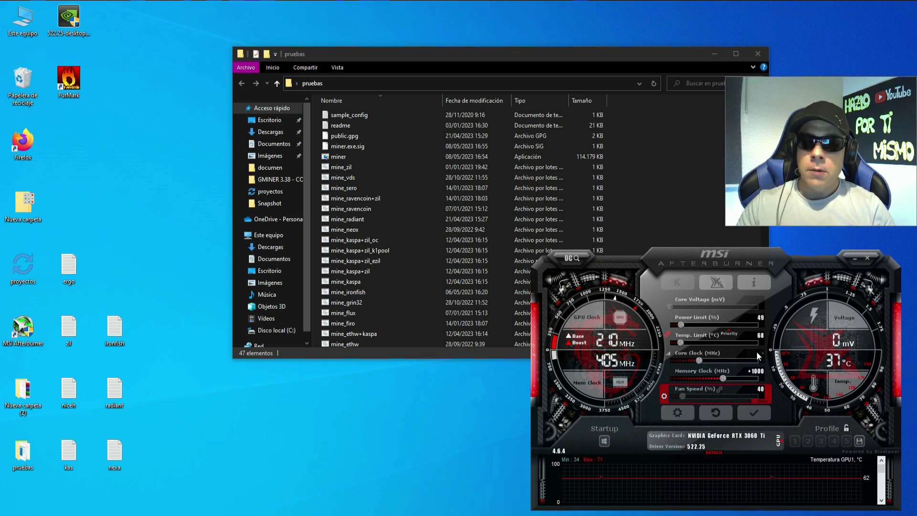
text(+250)
key(Return)
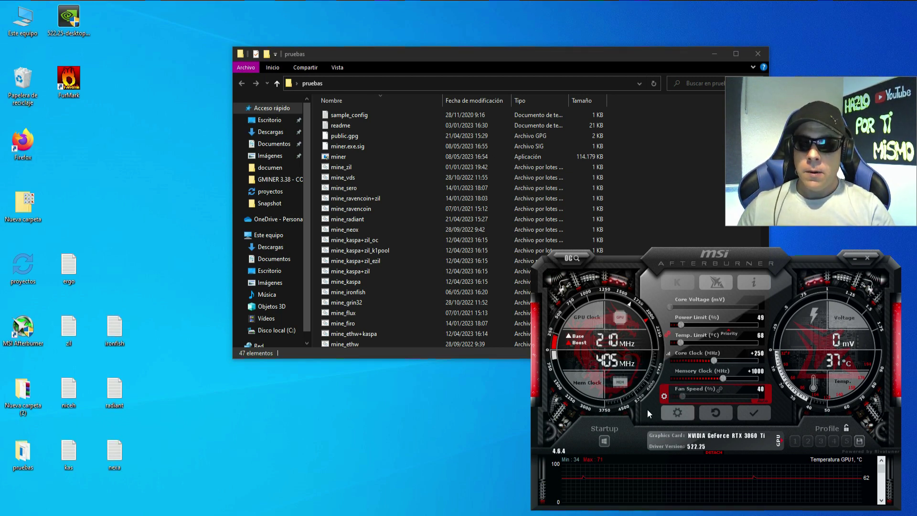
Review the custom fan speed curve in the Afterburner properties, accept them and apply the overclock settings
click(683, 413)
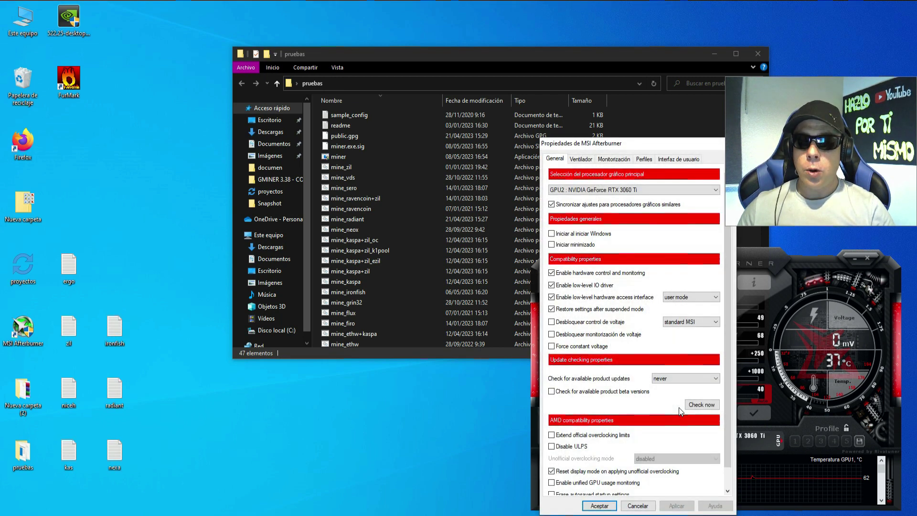
click(589, 159)
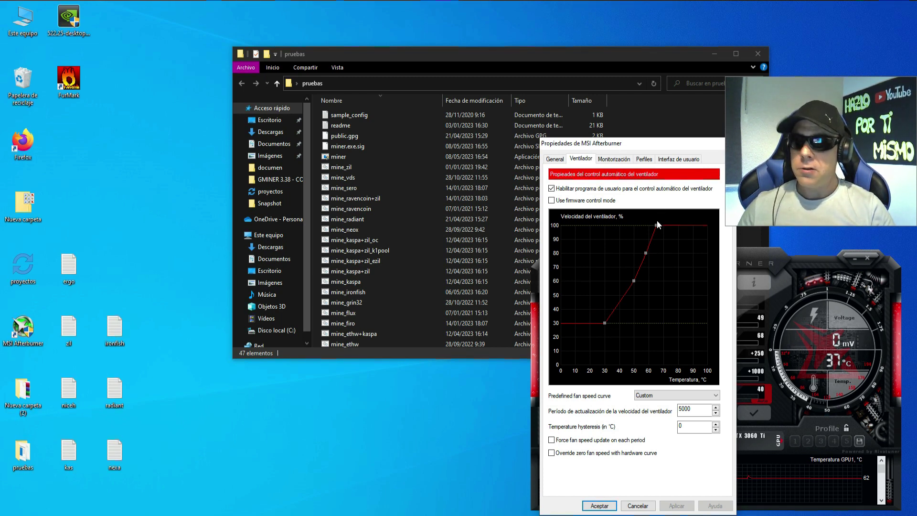
click(607, 507)
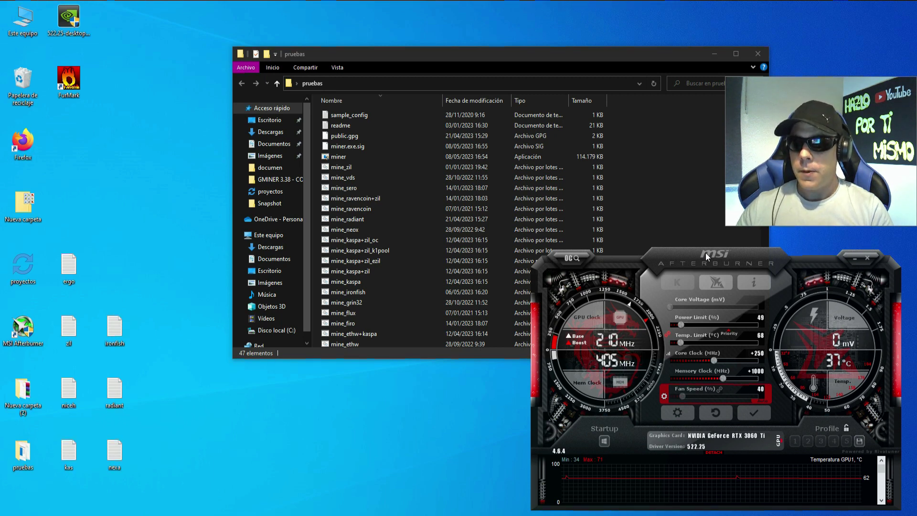
click(753, 412)
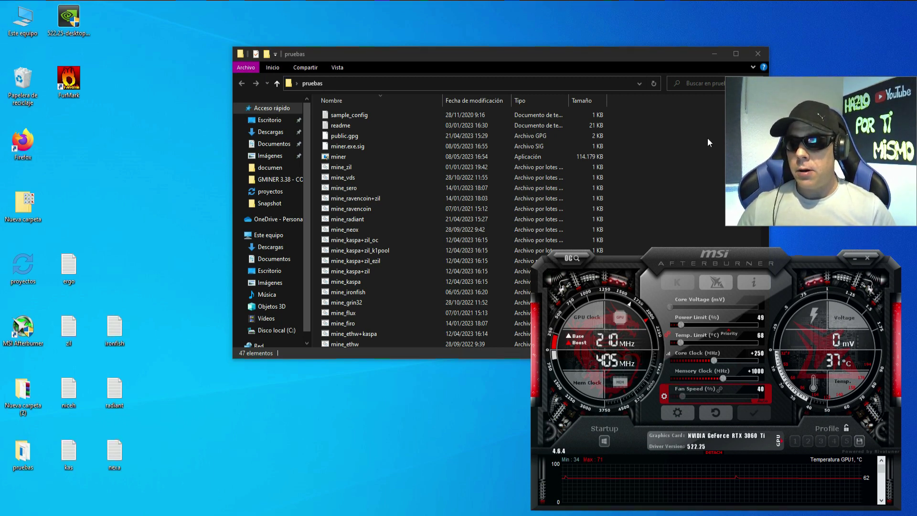
Enlarge the running miner.exe console and examine its output from the GMiner v3.39 header
click(568, 58)
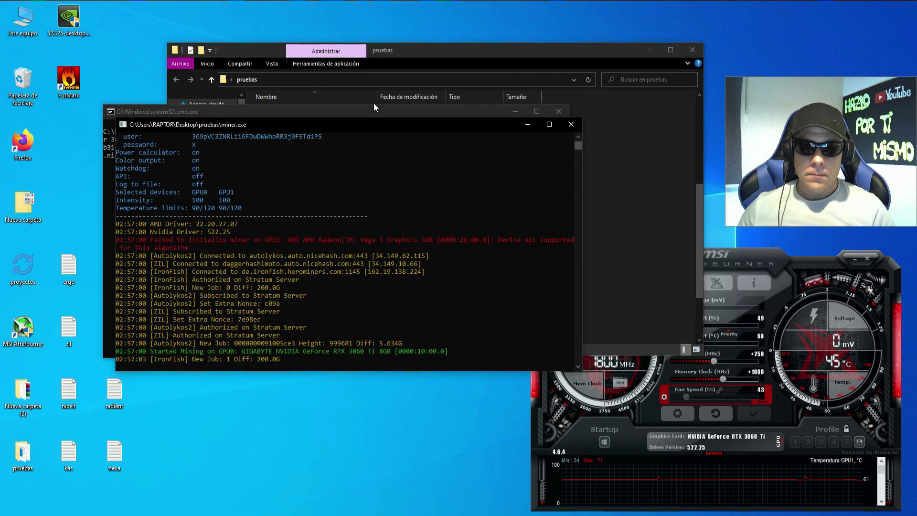
drag(380, 125, 345, 20)
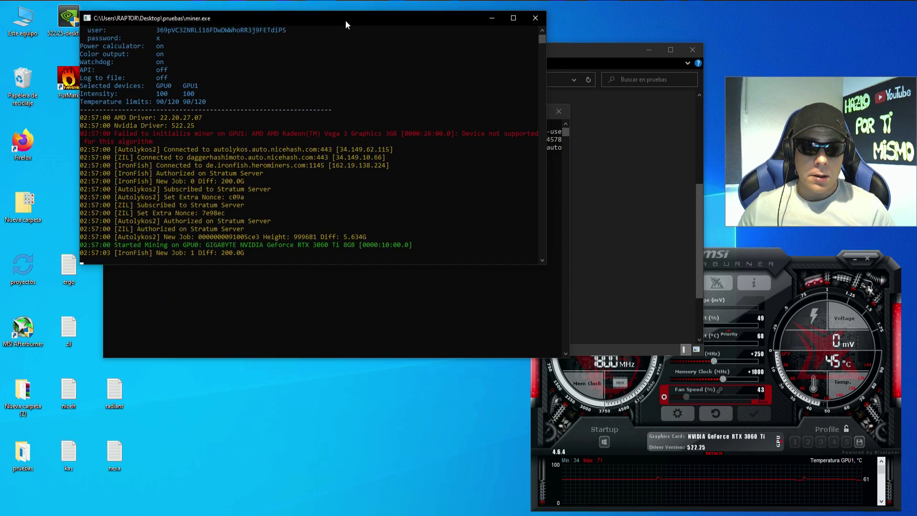
drag(323, 264, 291, 505)
drag(543, 38, 543, 35)
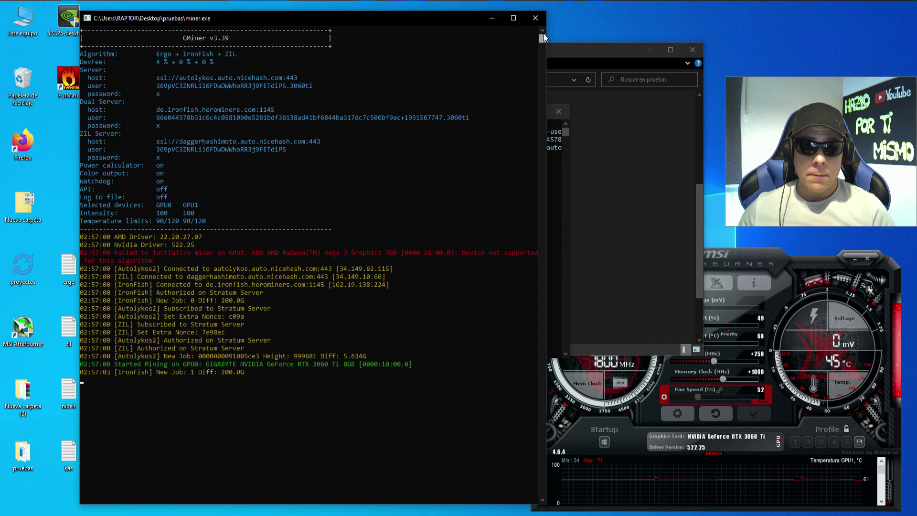